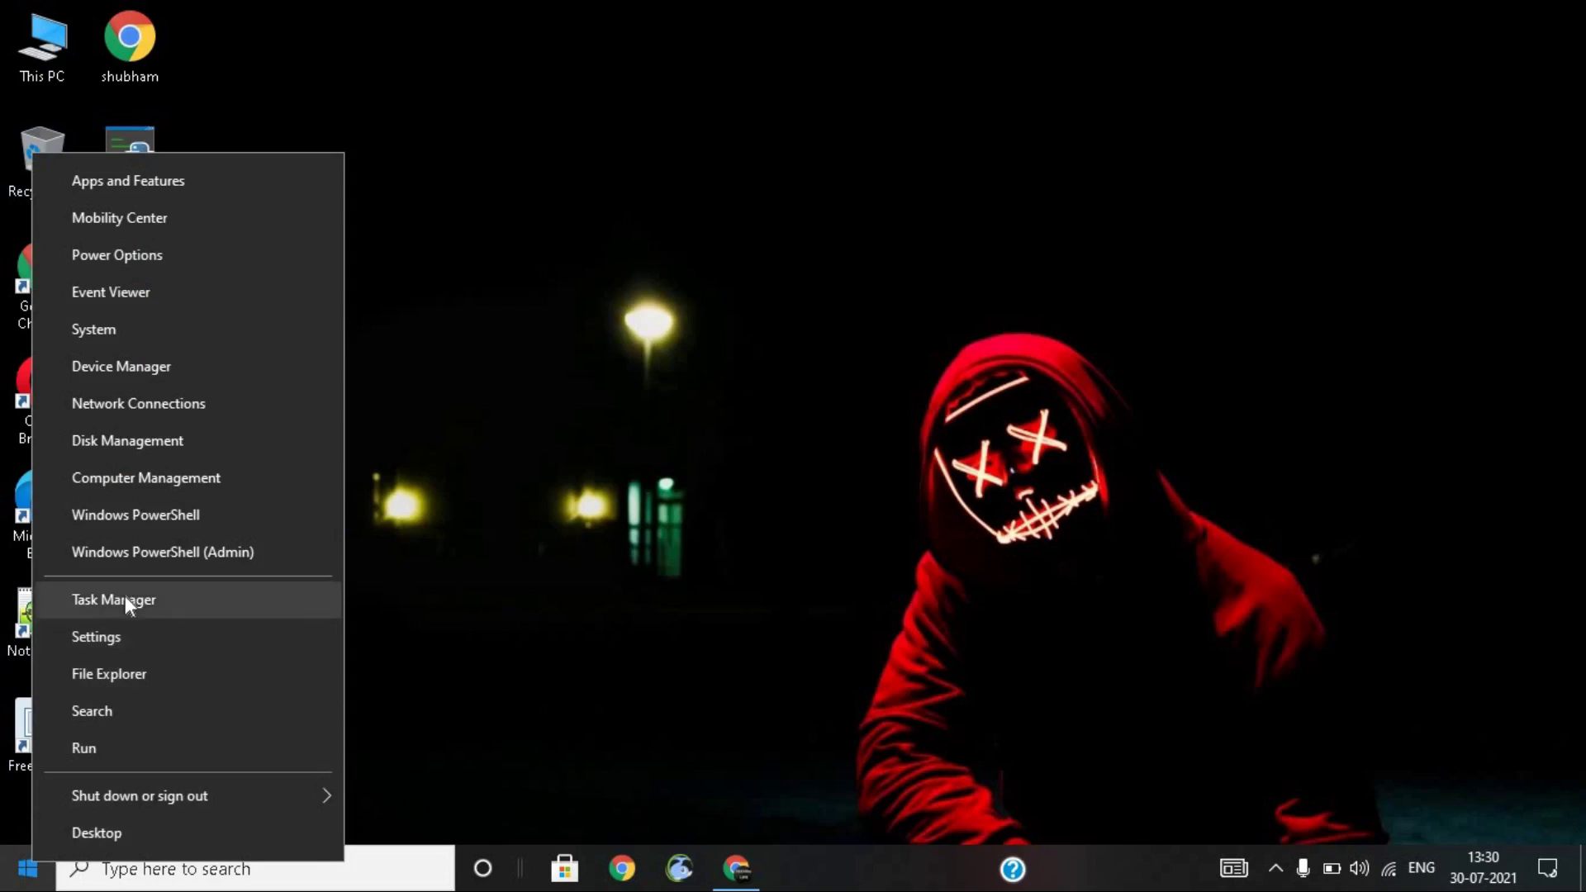
# Show the startup programs in Task Manager and try to disable HpseuHostLauncher.
pyautogui.click(126, 596)
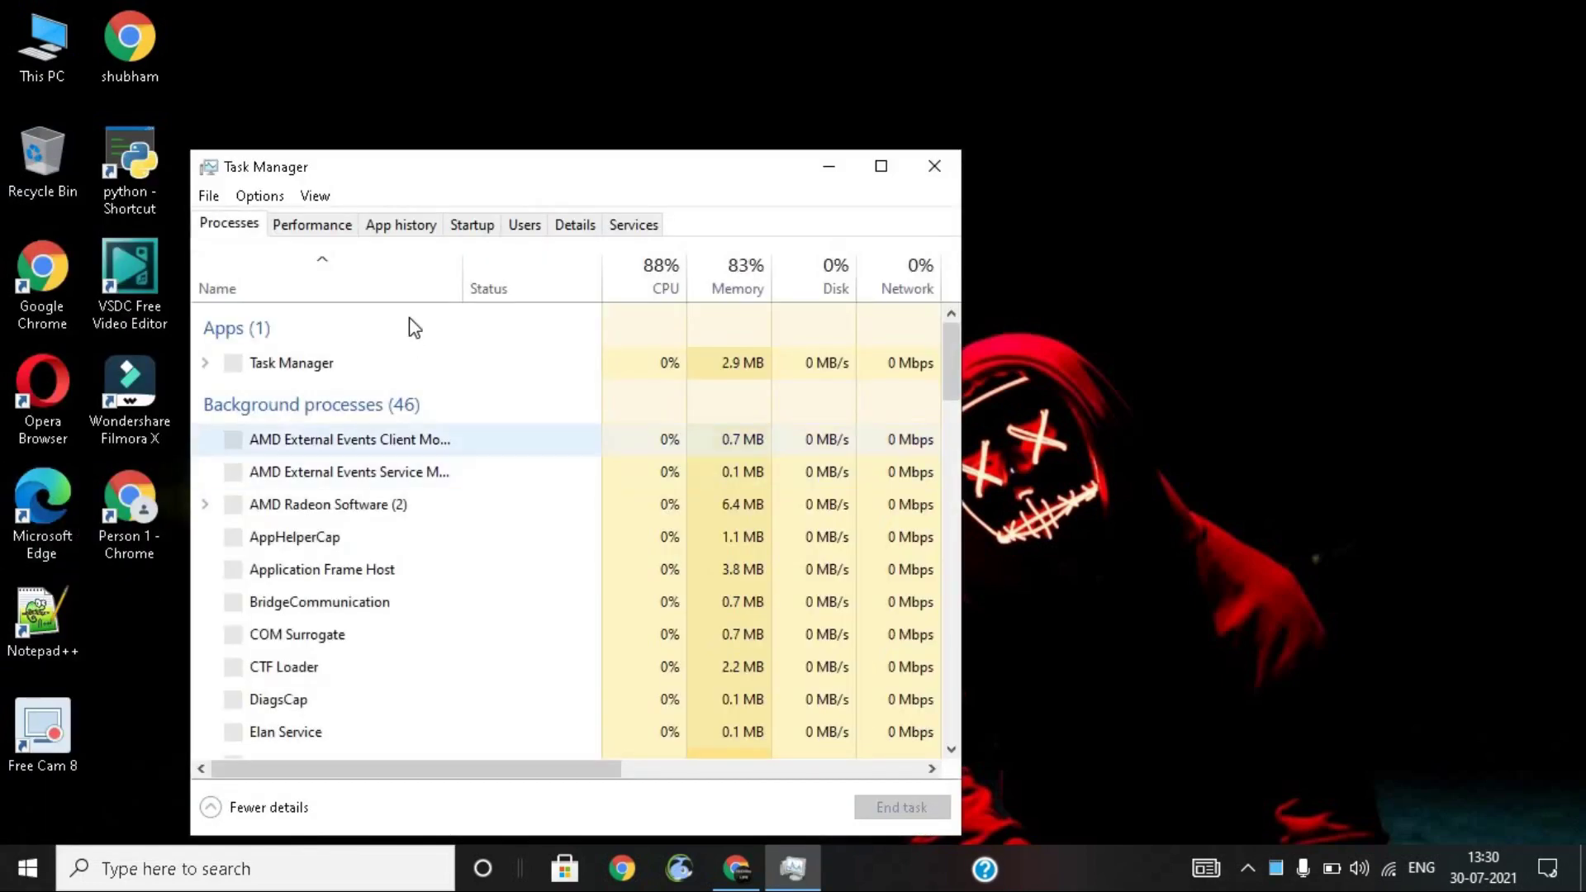
pyautogui.click(473, 225)
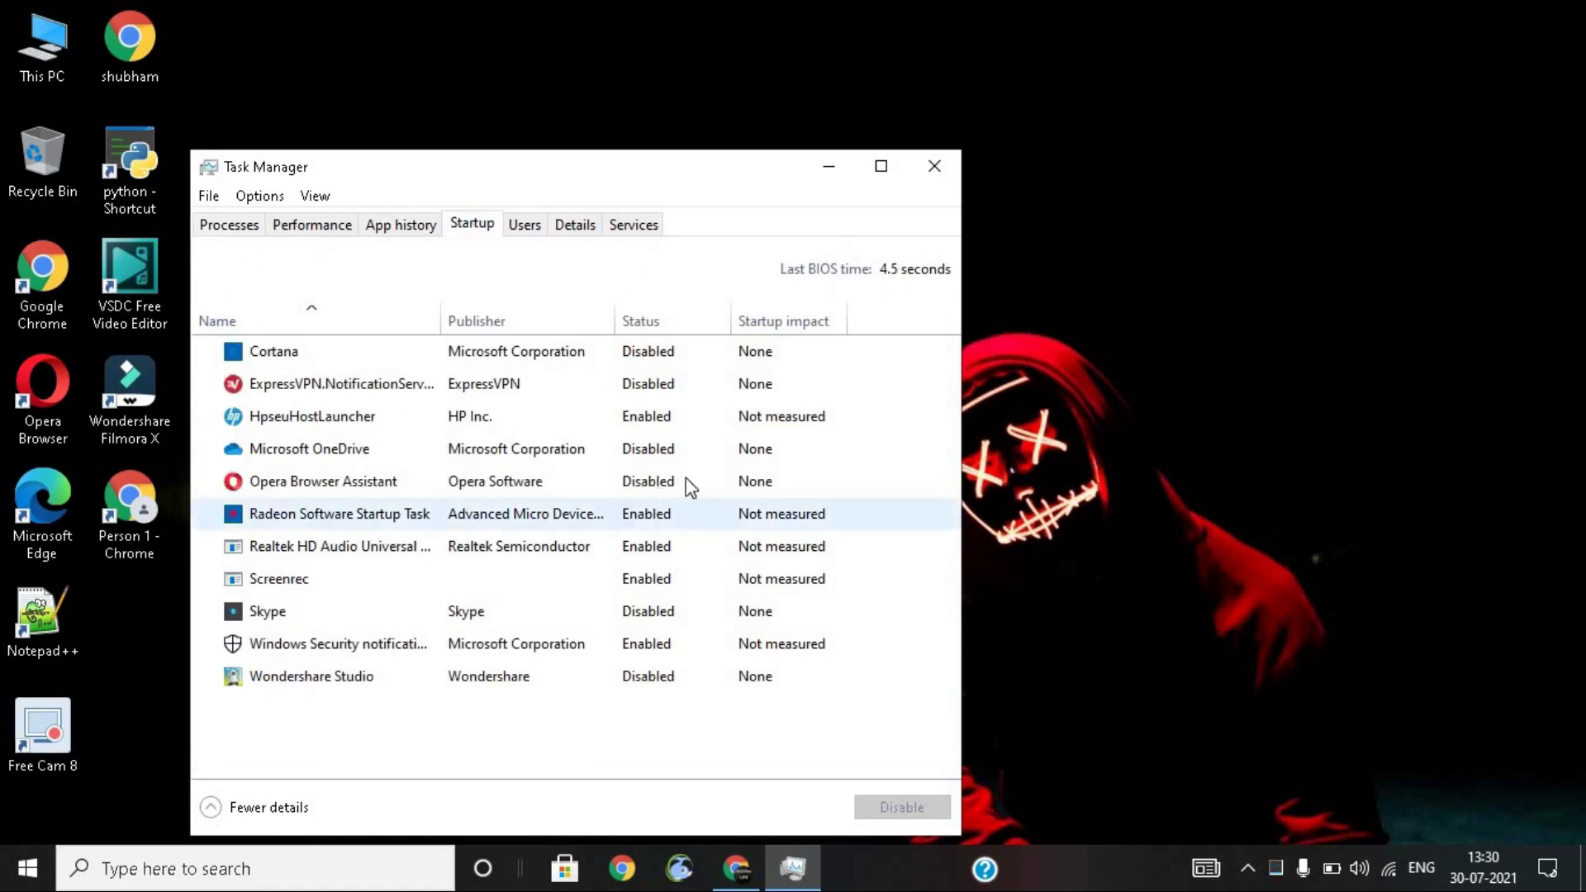
pyautogui.rightClick(641, 415)
pyautogui.click(672, 428)
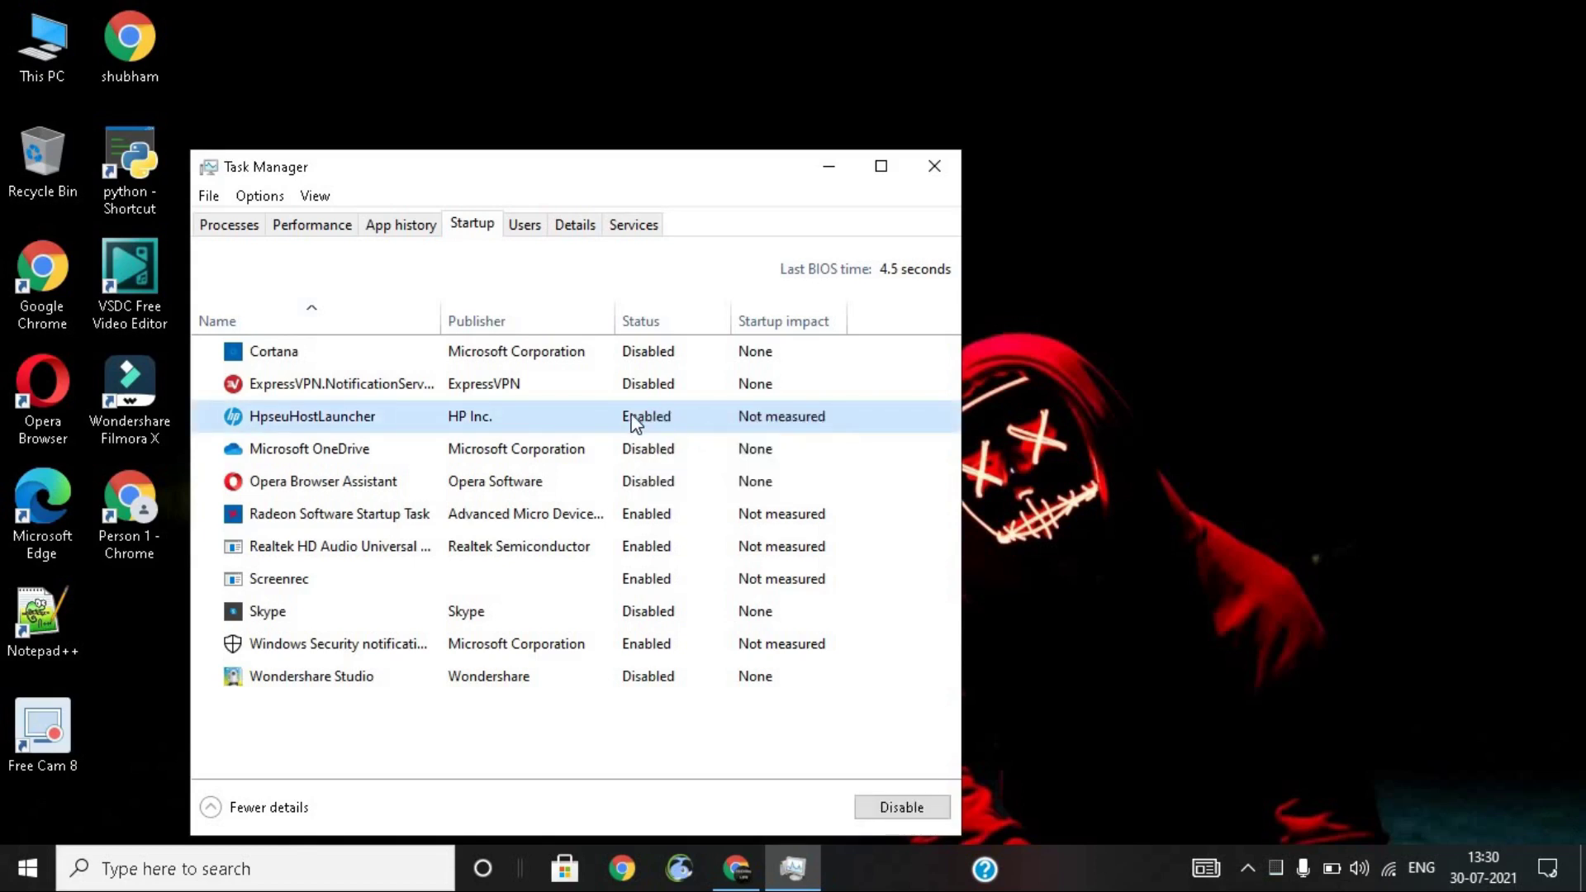
pyautogui.rightClick(633, 413)
pyautogui.click(682, 429)
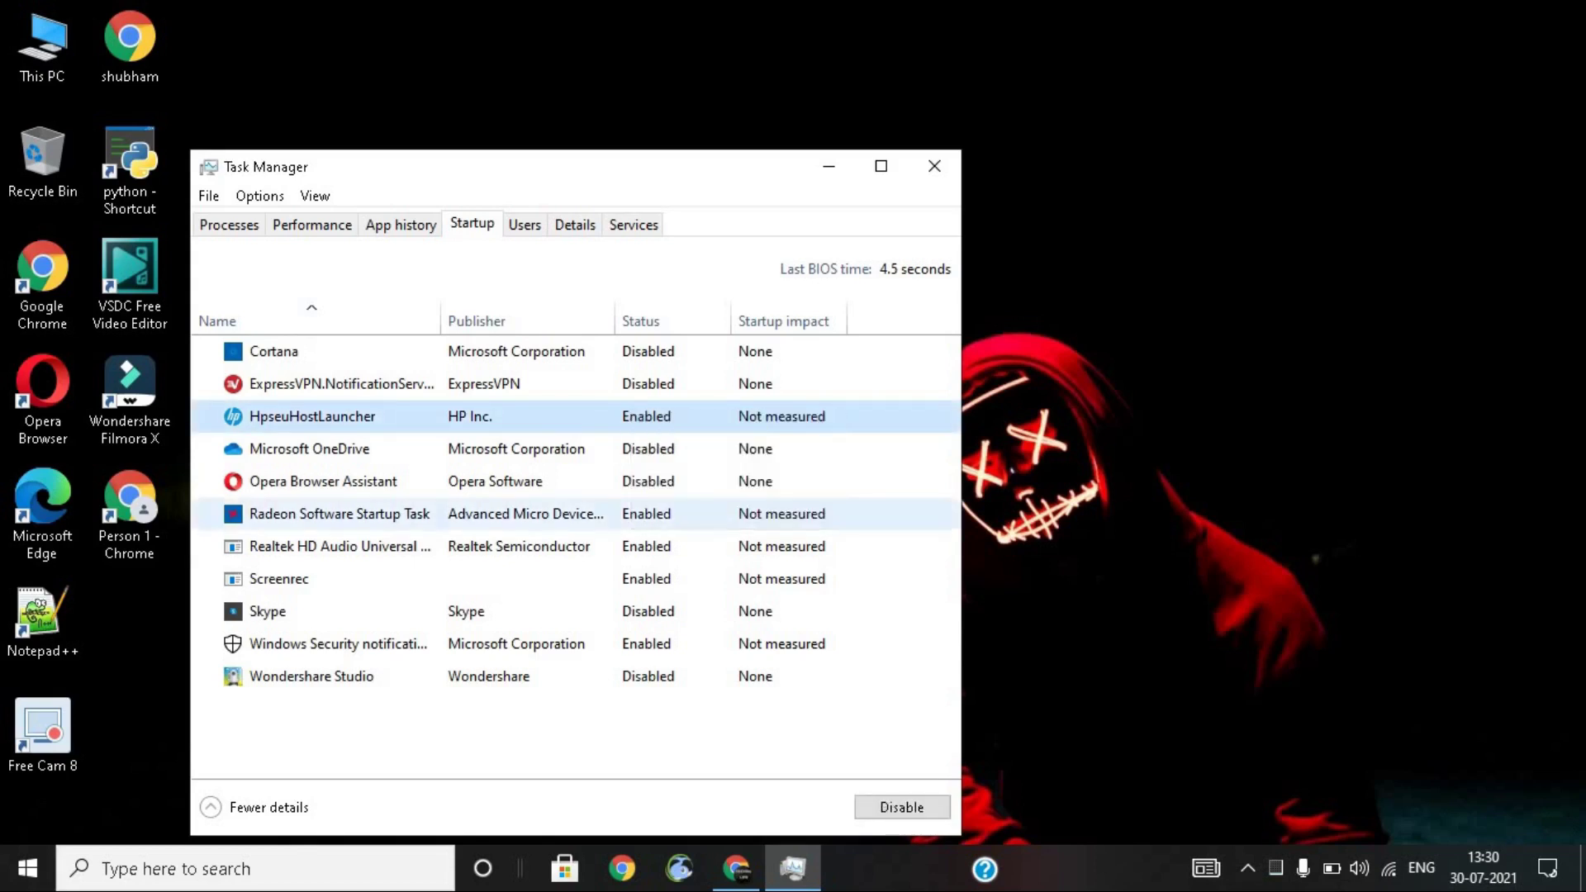
# Disable Screenrec as a startup program and close Task Manager.
pyautogui.click(644, 488)
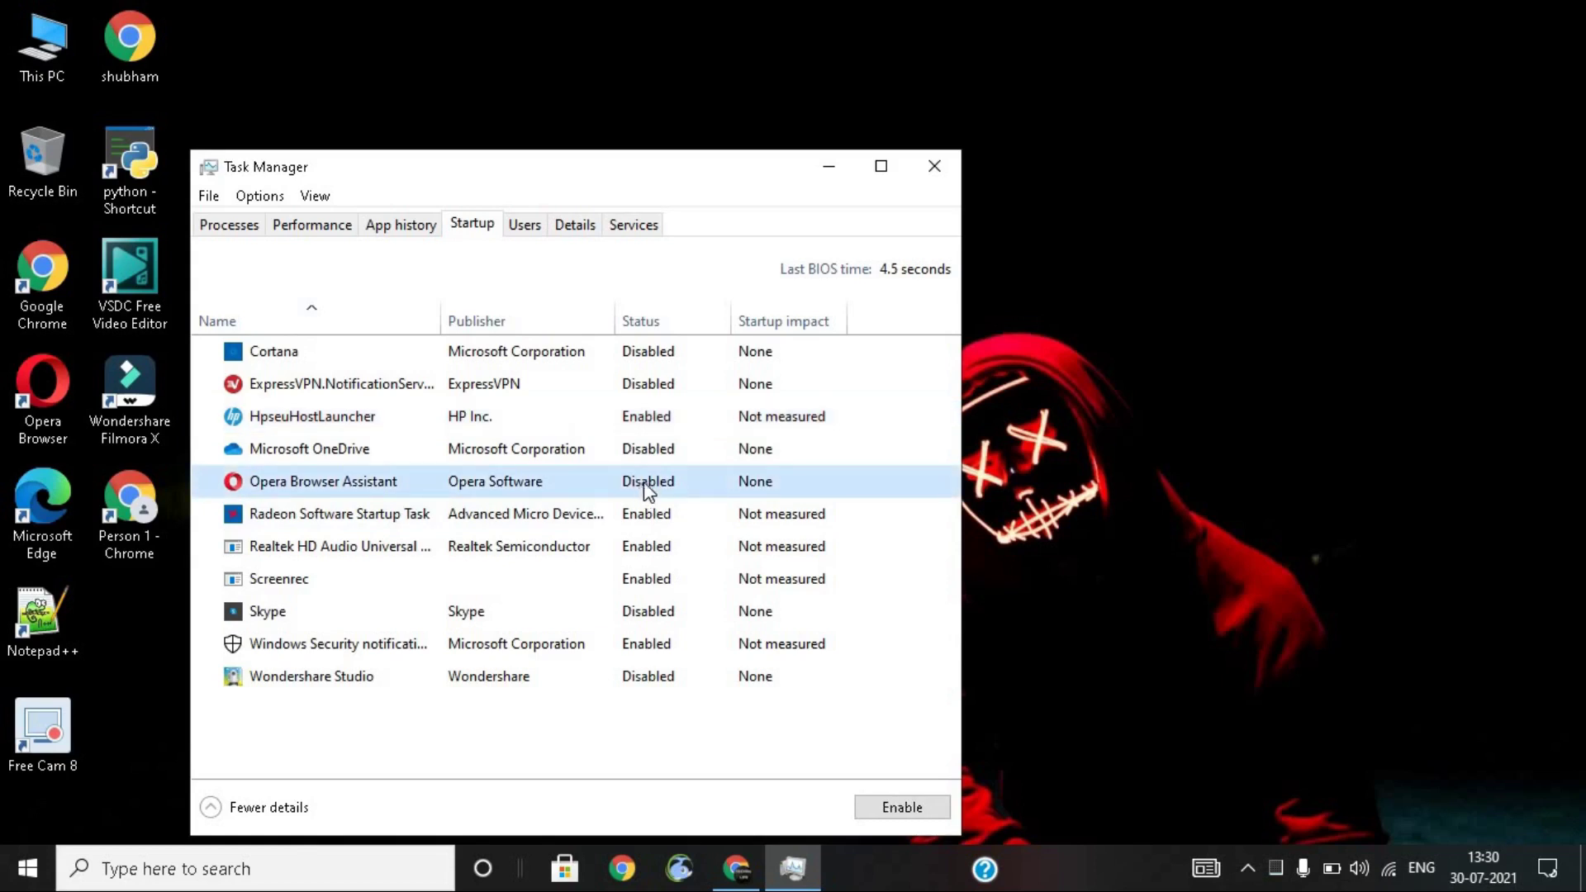
pyautogui.rightClick(635, 581)
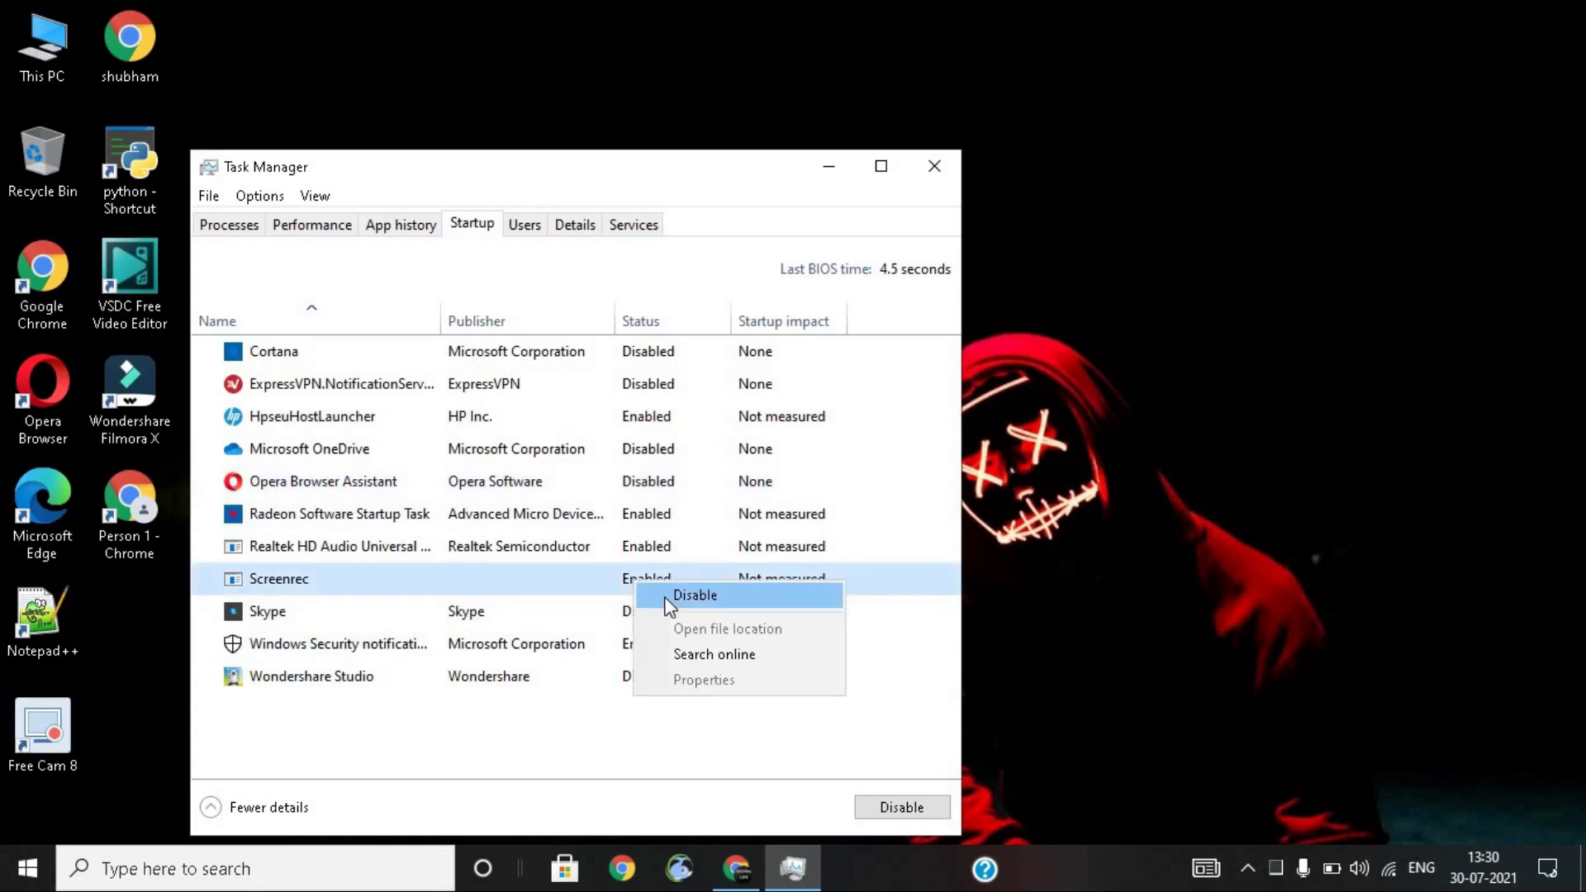
pyautogui.click(694, 595)
pyautogui.click(942, 168)
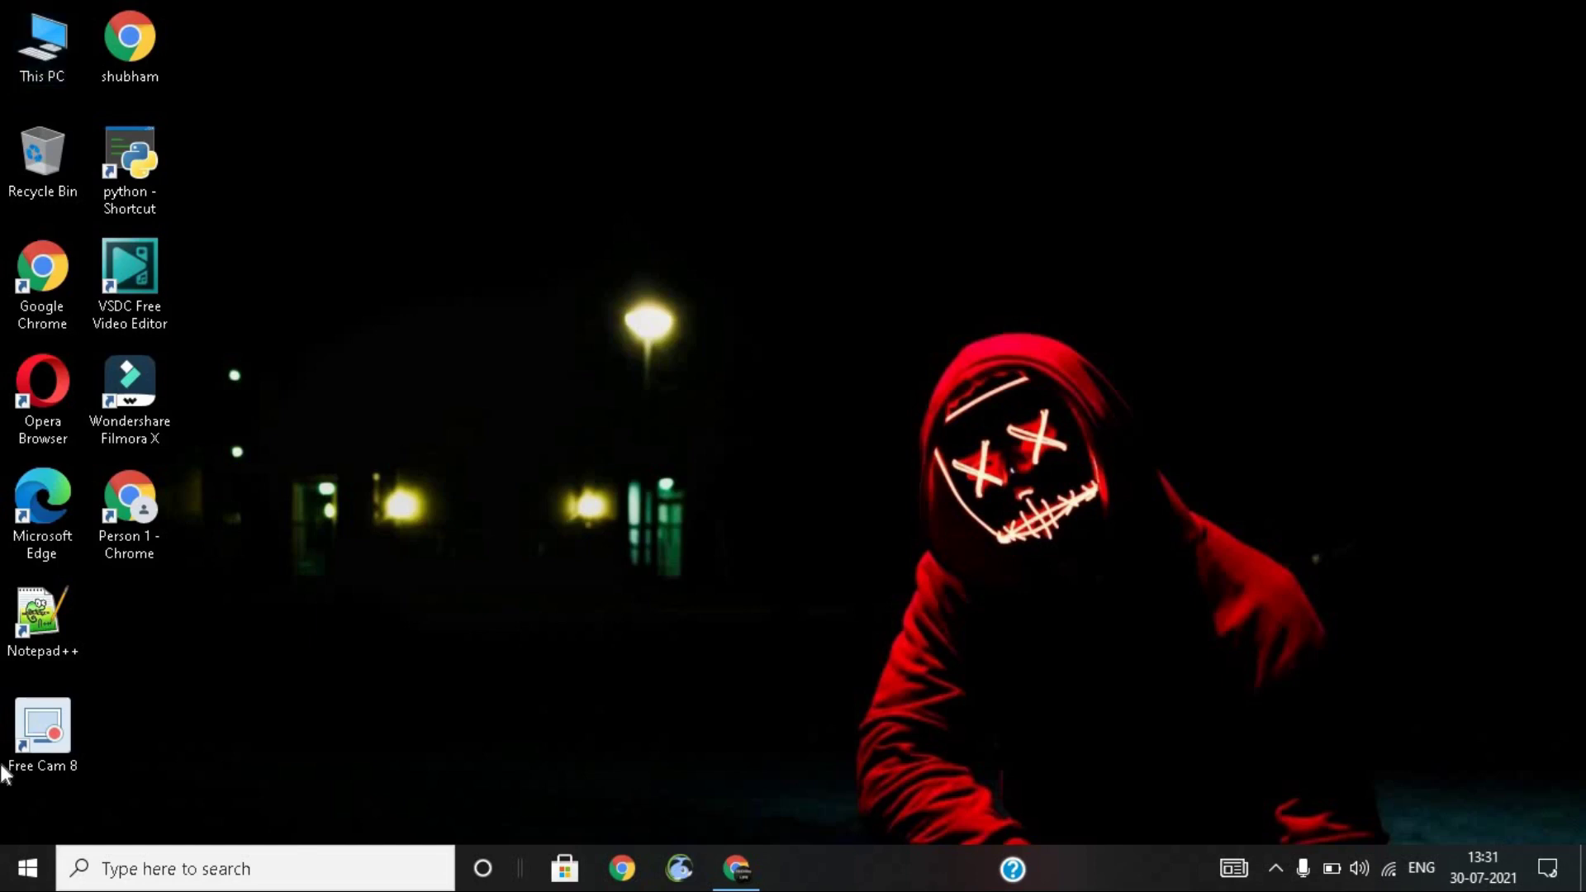
# Set the visual effects to Adjust for best performance in the advanced system performance settings, then close the system windows.
pyautogui.rightClick(23, 878)
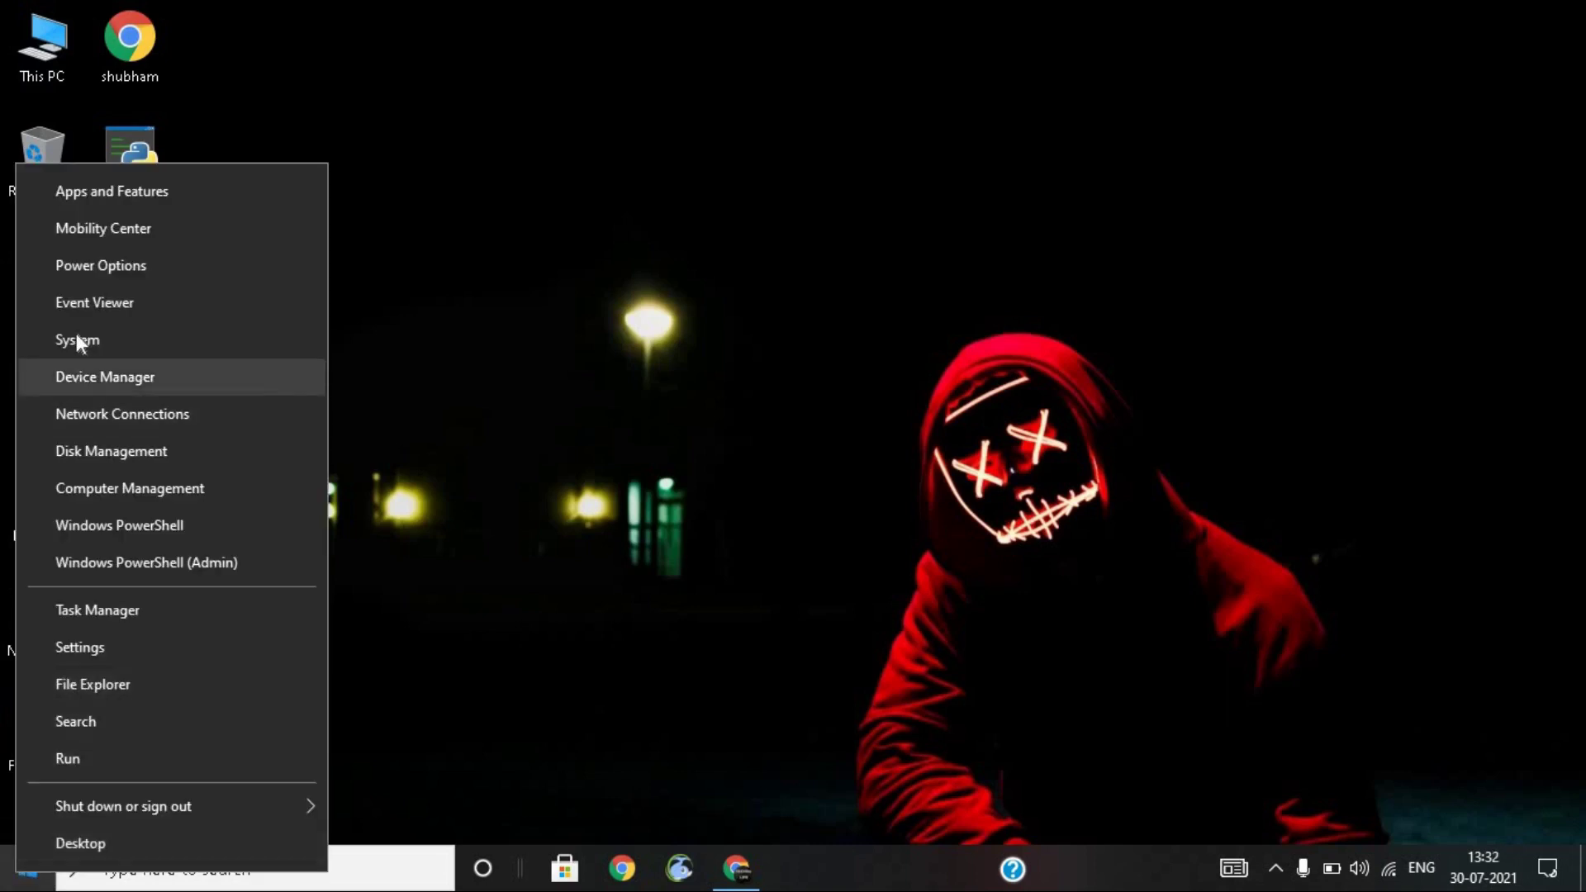
pyautogui.click(106, 334)
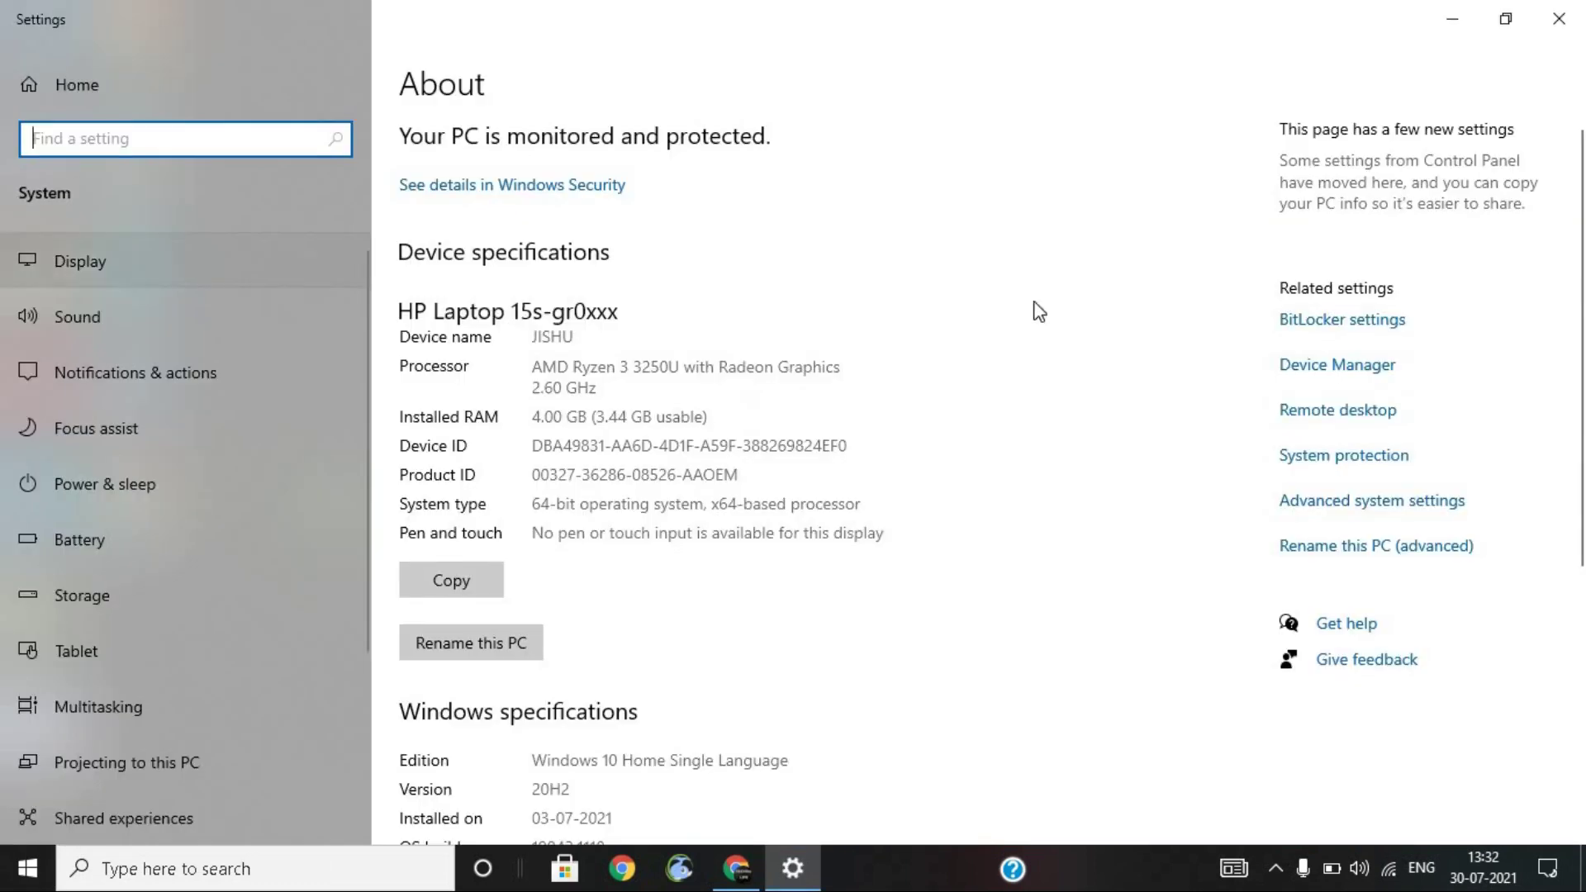
pyautogui.click(1380, 509)
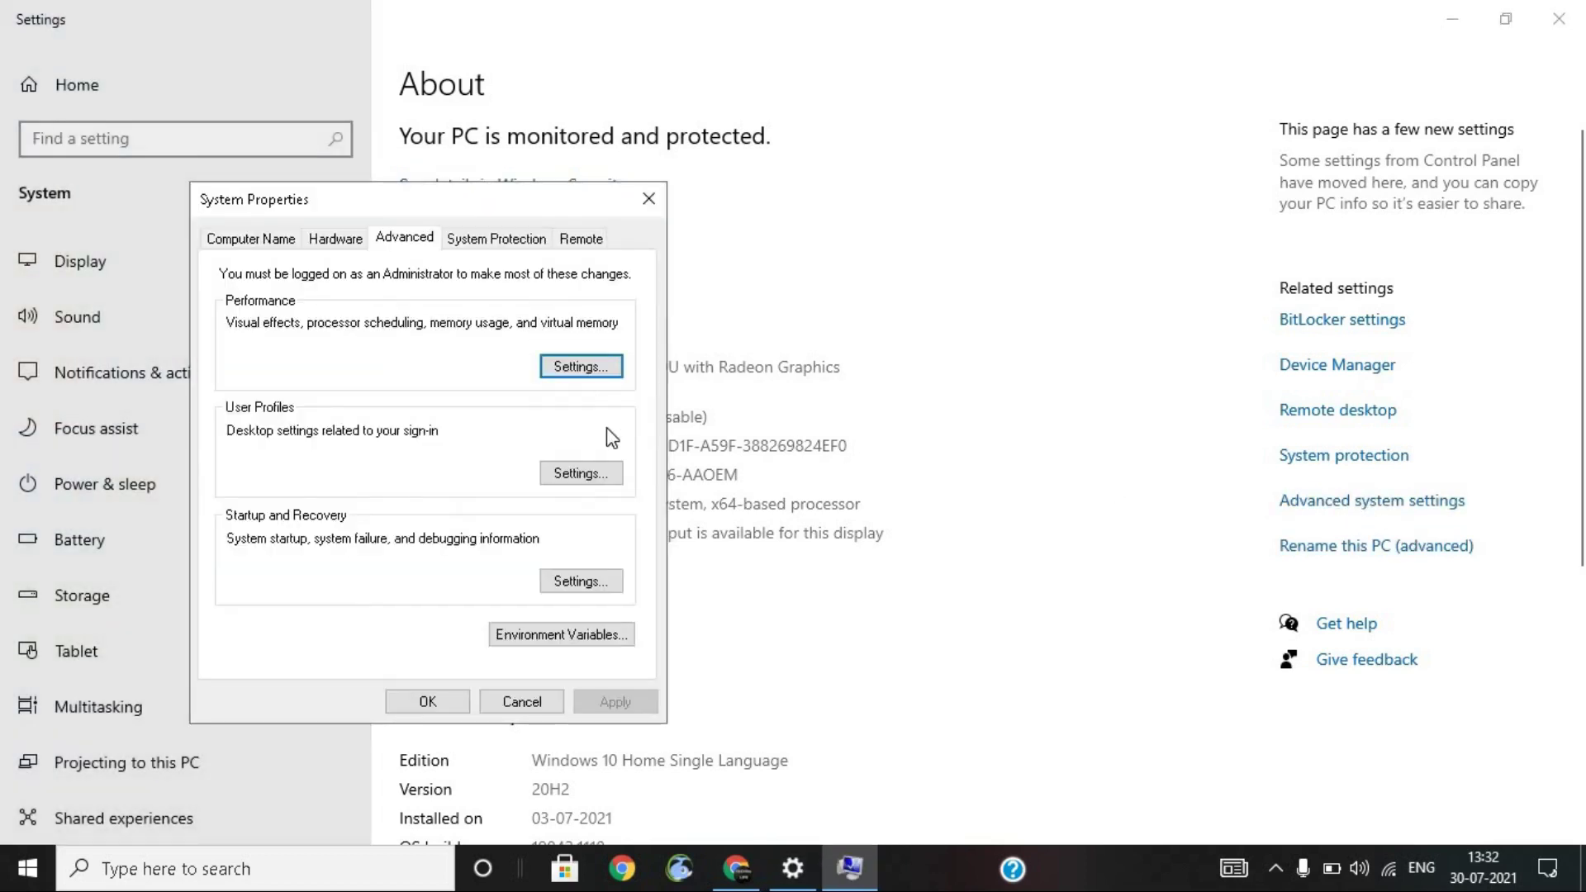
pyautogui.click(576, 367)
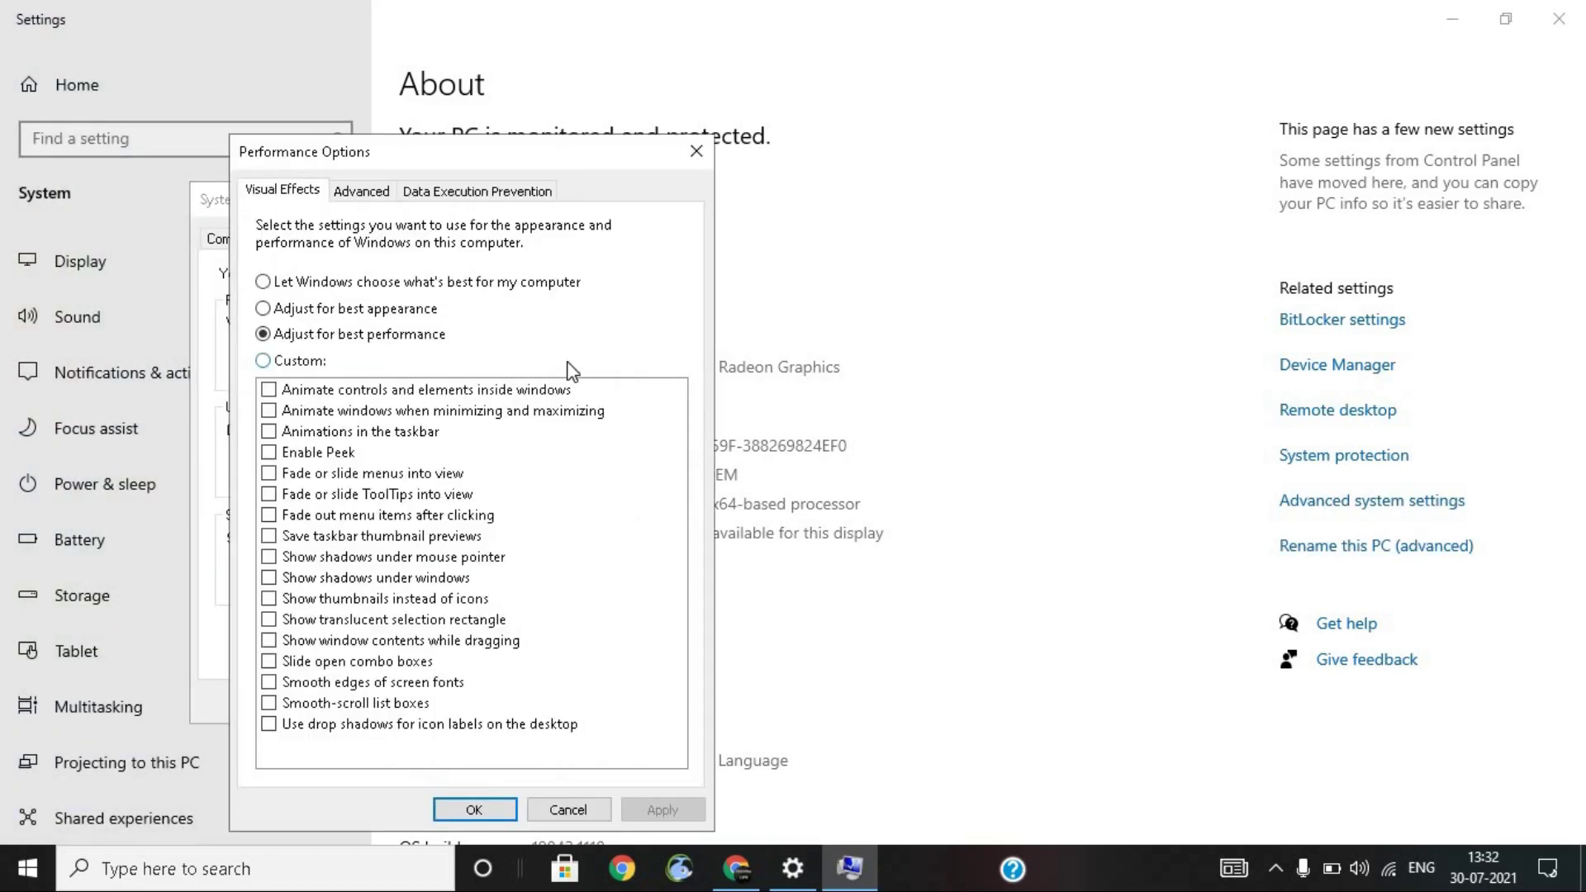
pyautogui.click(263, 282)
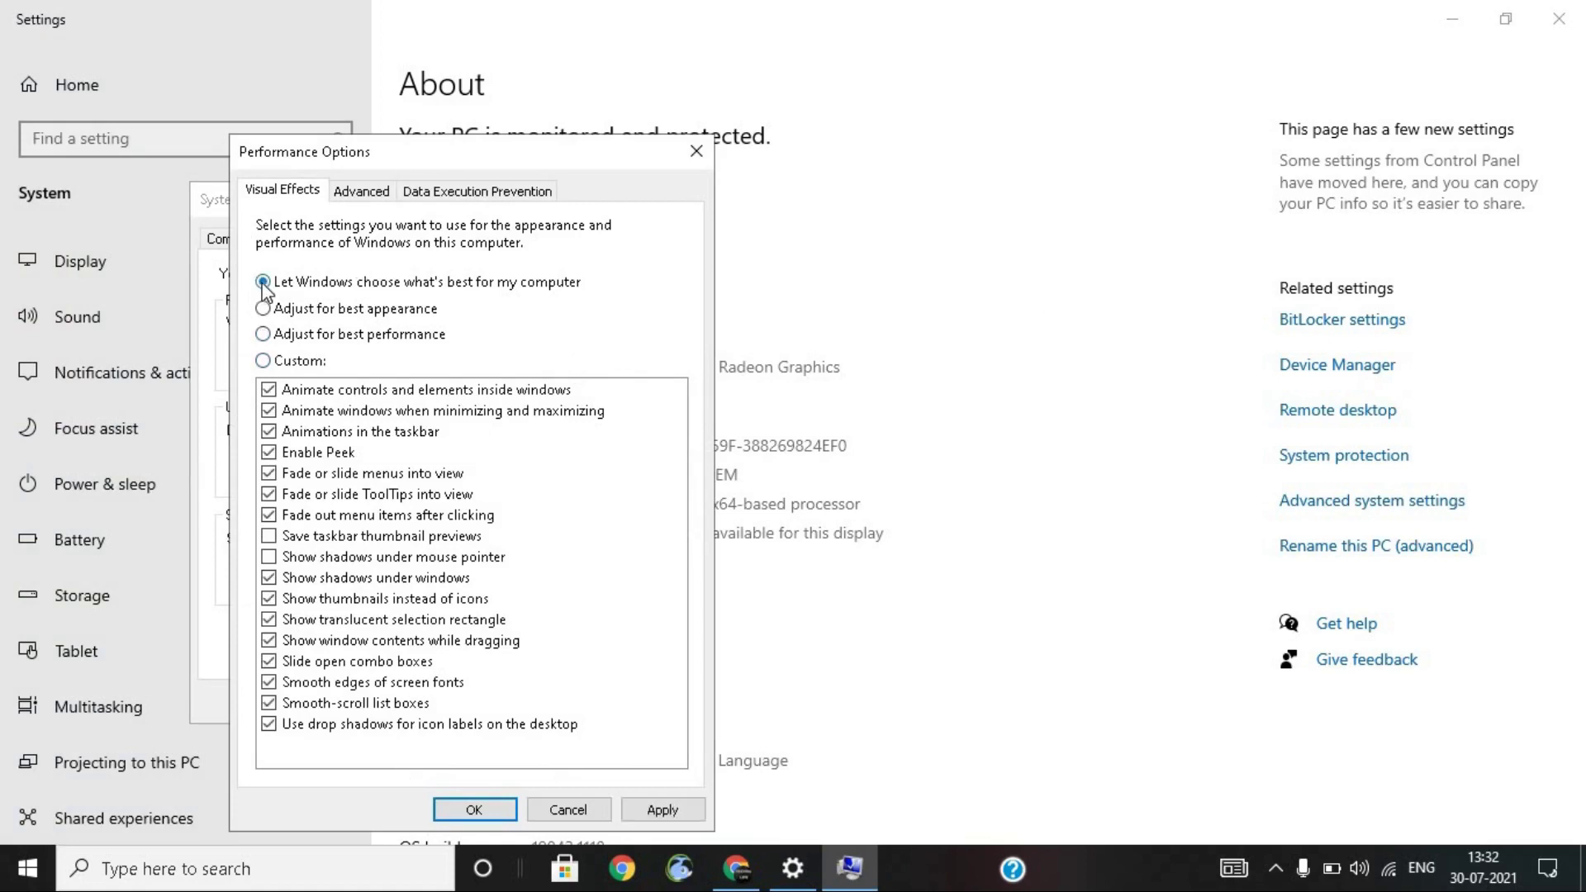
pyautogui.click(262, 335)
pyautogui.click(676, 810)
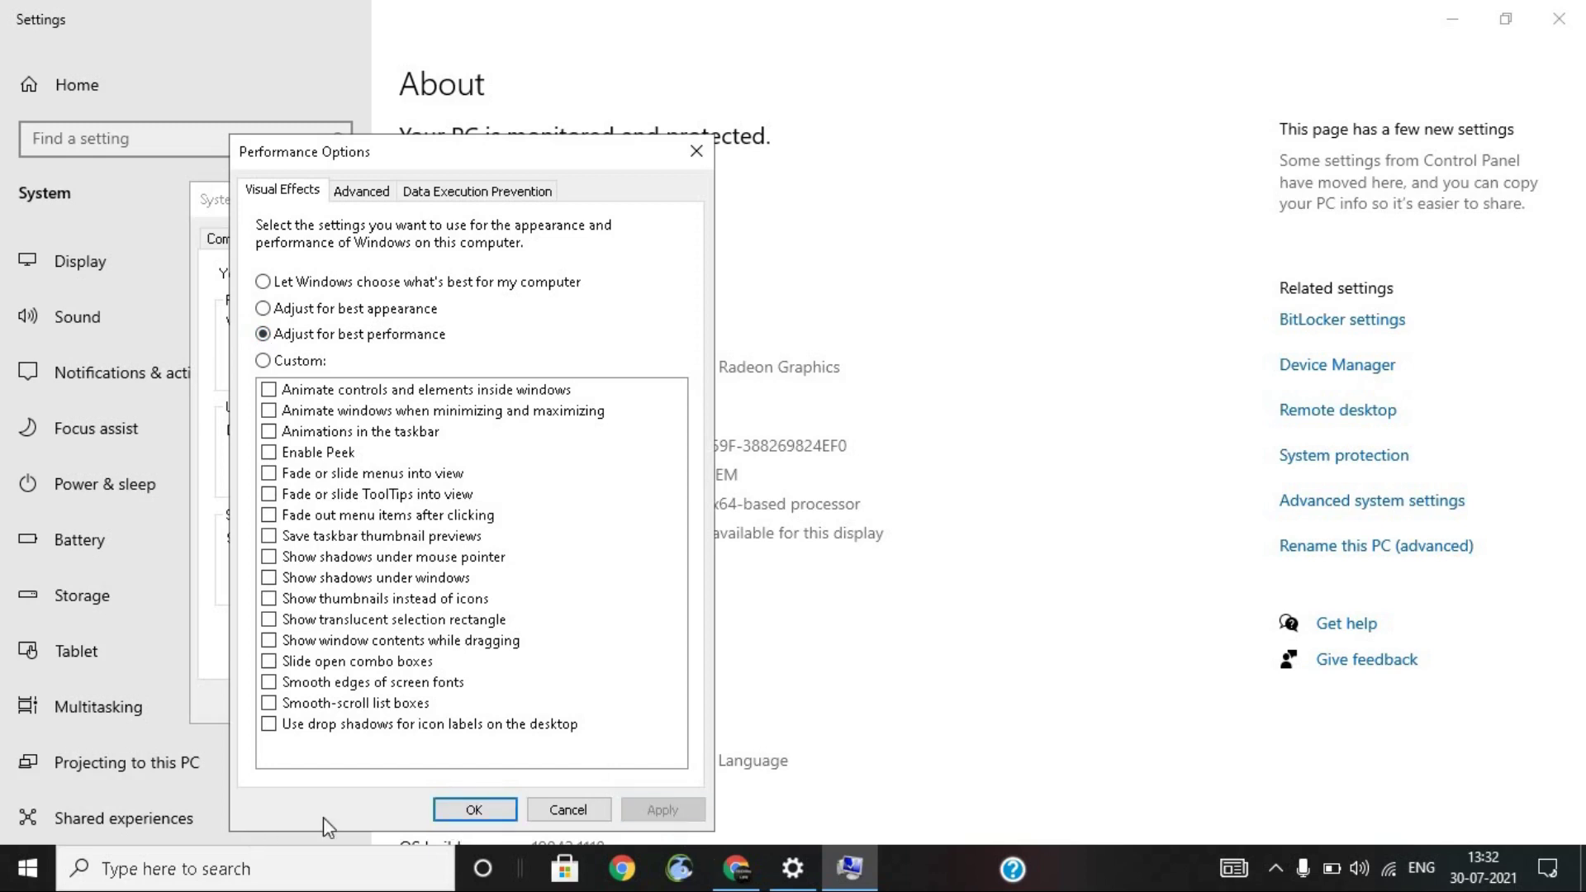
pyautogui.click(476, 809)
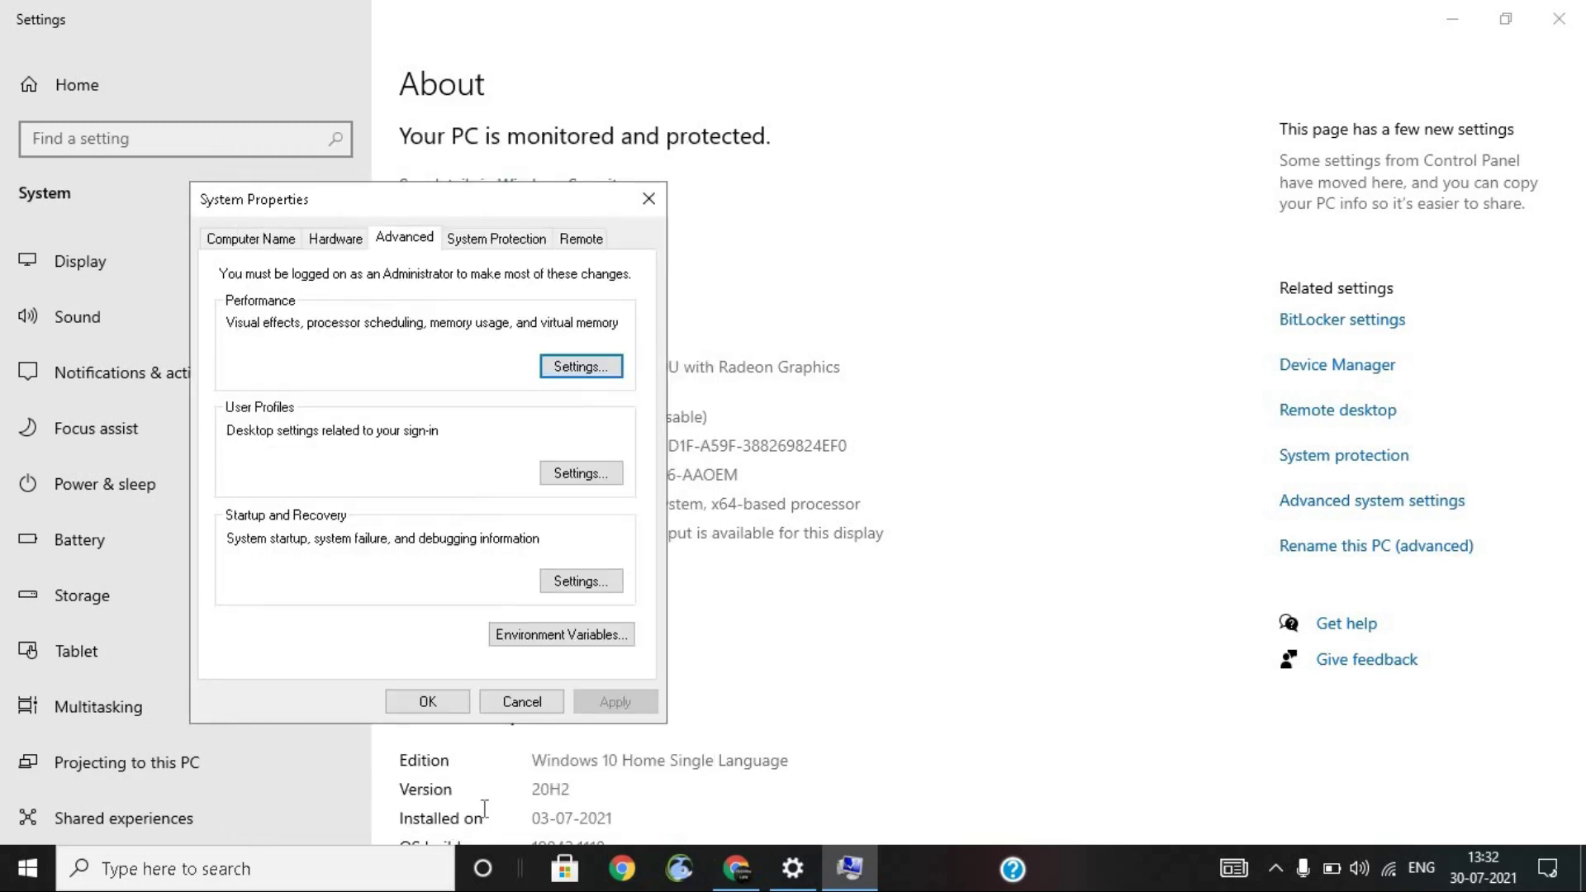
pyautogui.click(1559, 19)
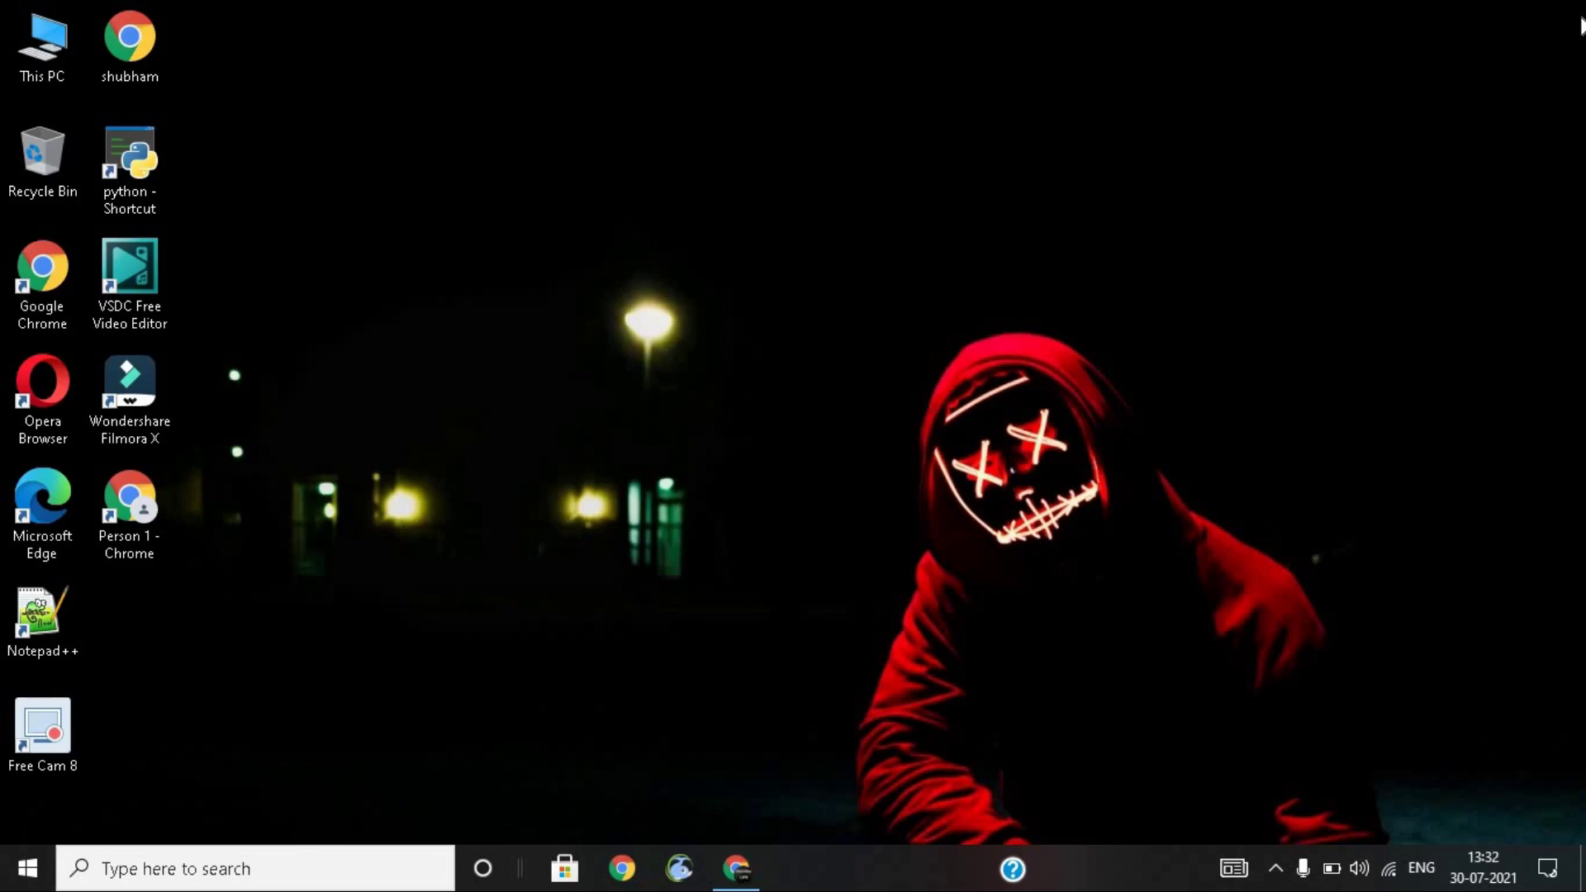
# Open the Windows Services manager by running services.msc.
pyautogui.press('super+r')
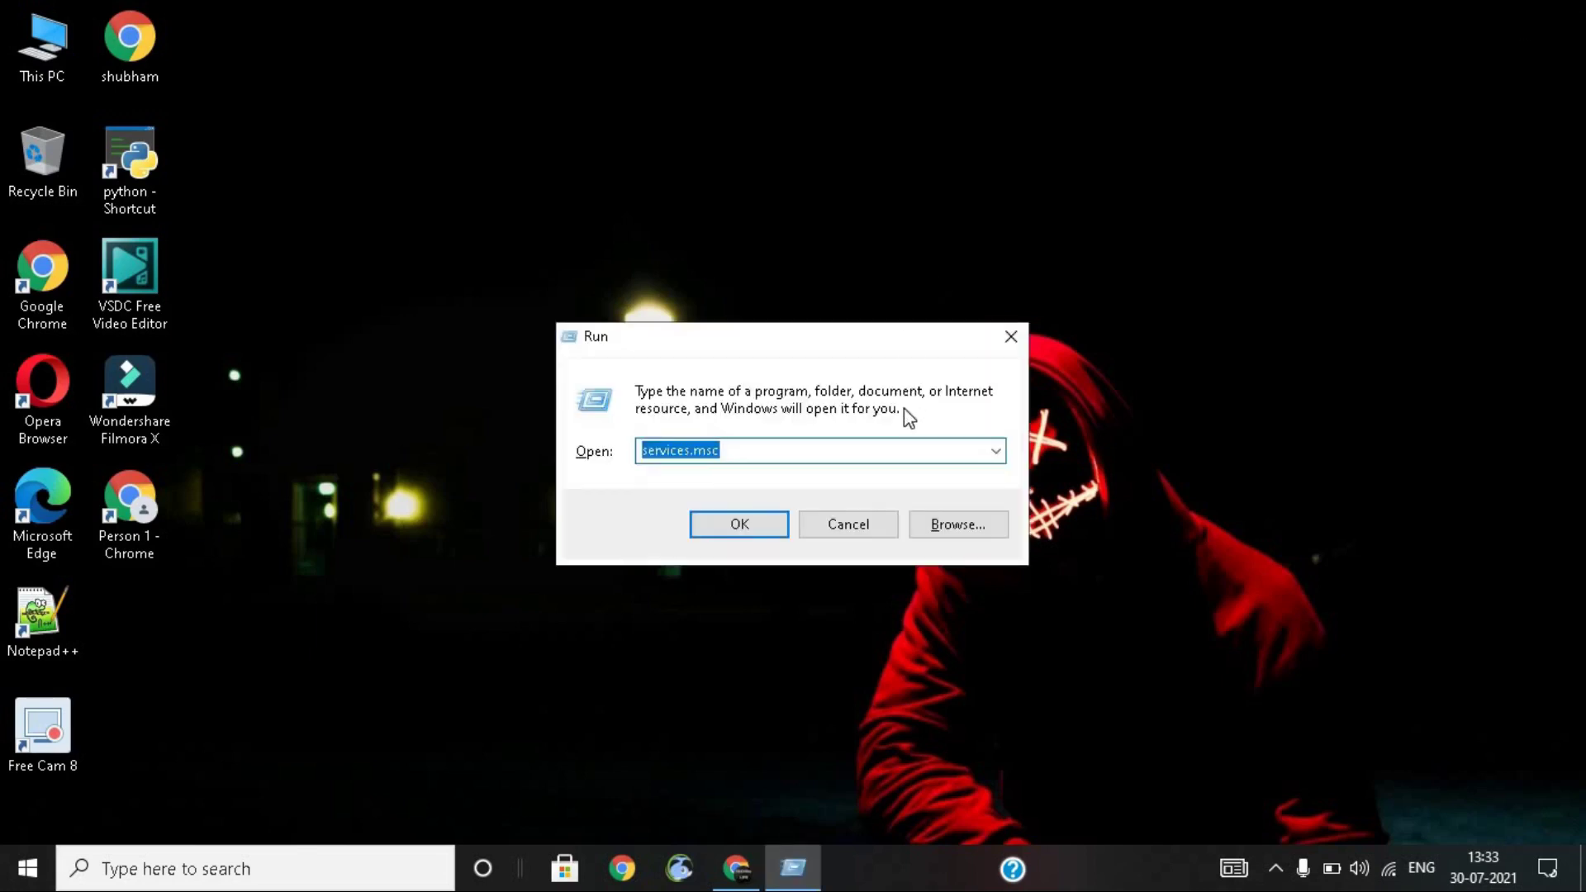
pyautogui.click(870, 455)
pyautogui.hotkey('ctrl', 'a')
pyautogui.write('se')
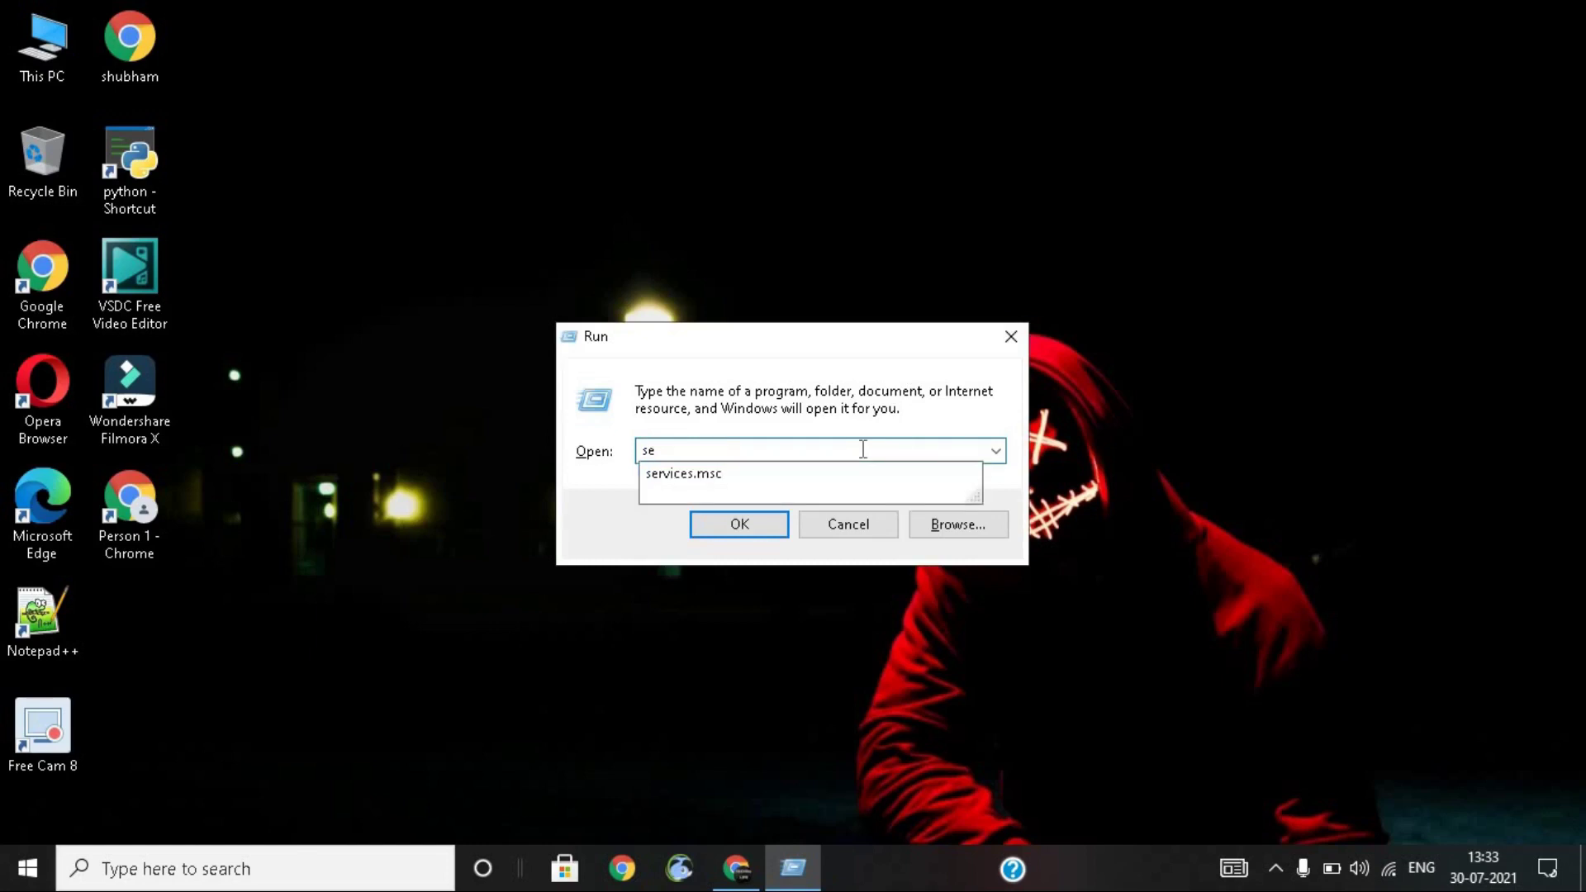
pyautogui.click(780, 477)
pyautogui.click(755, 533)
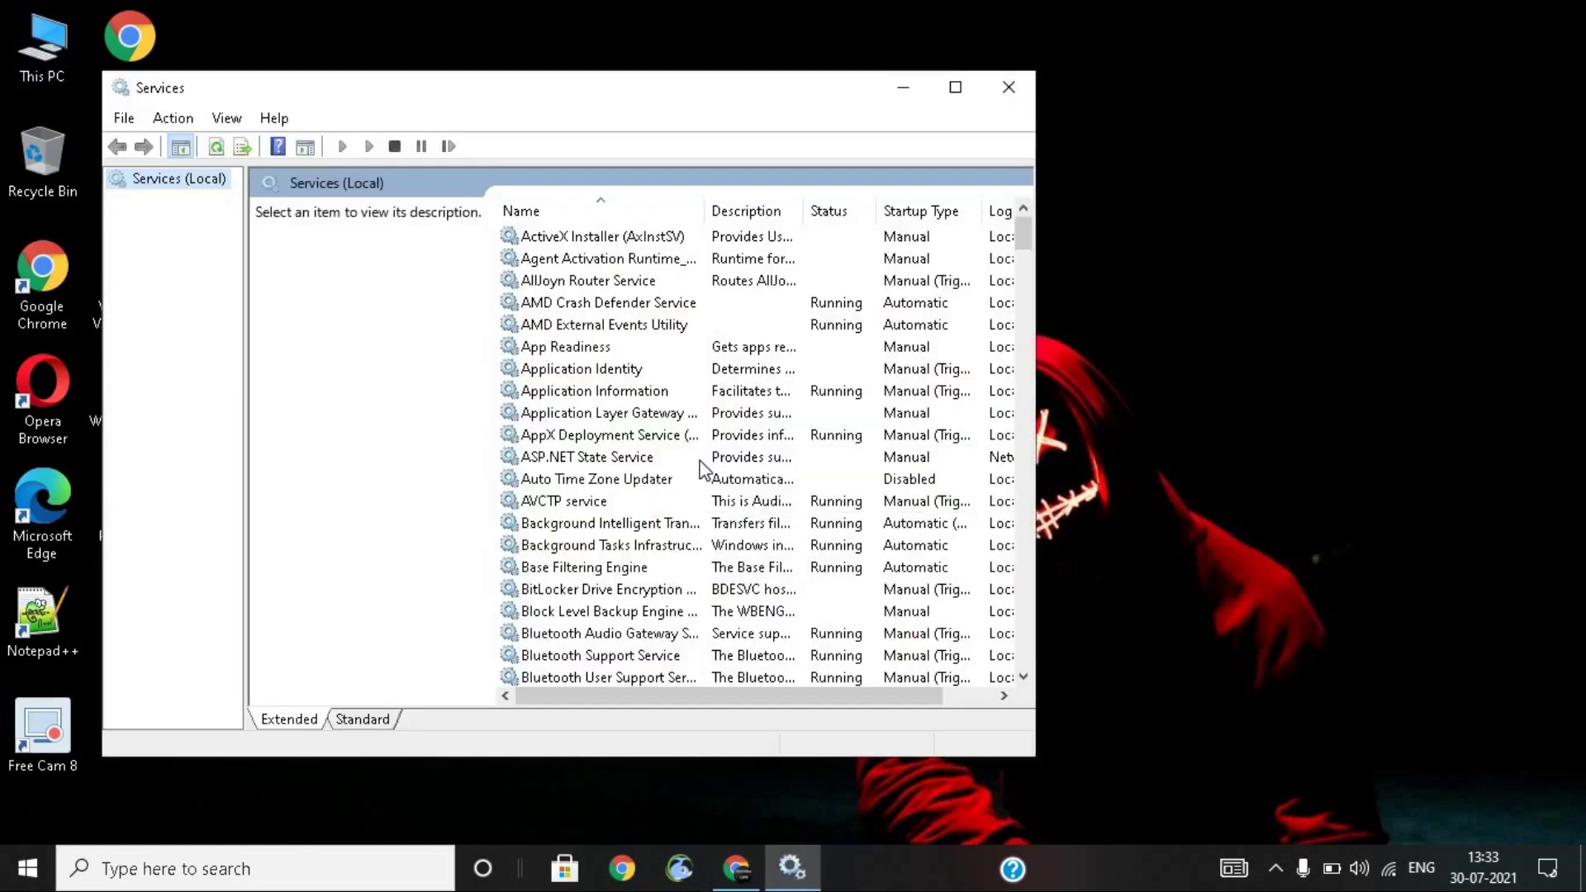
# Set the Windows Update service's startup type to Disabled, apply it and close the Services window.
pyautogui.scroll(-3, 699, 459)
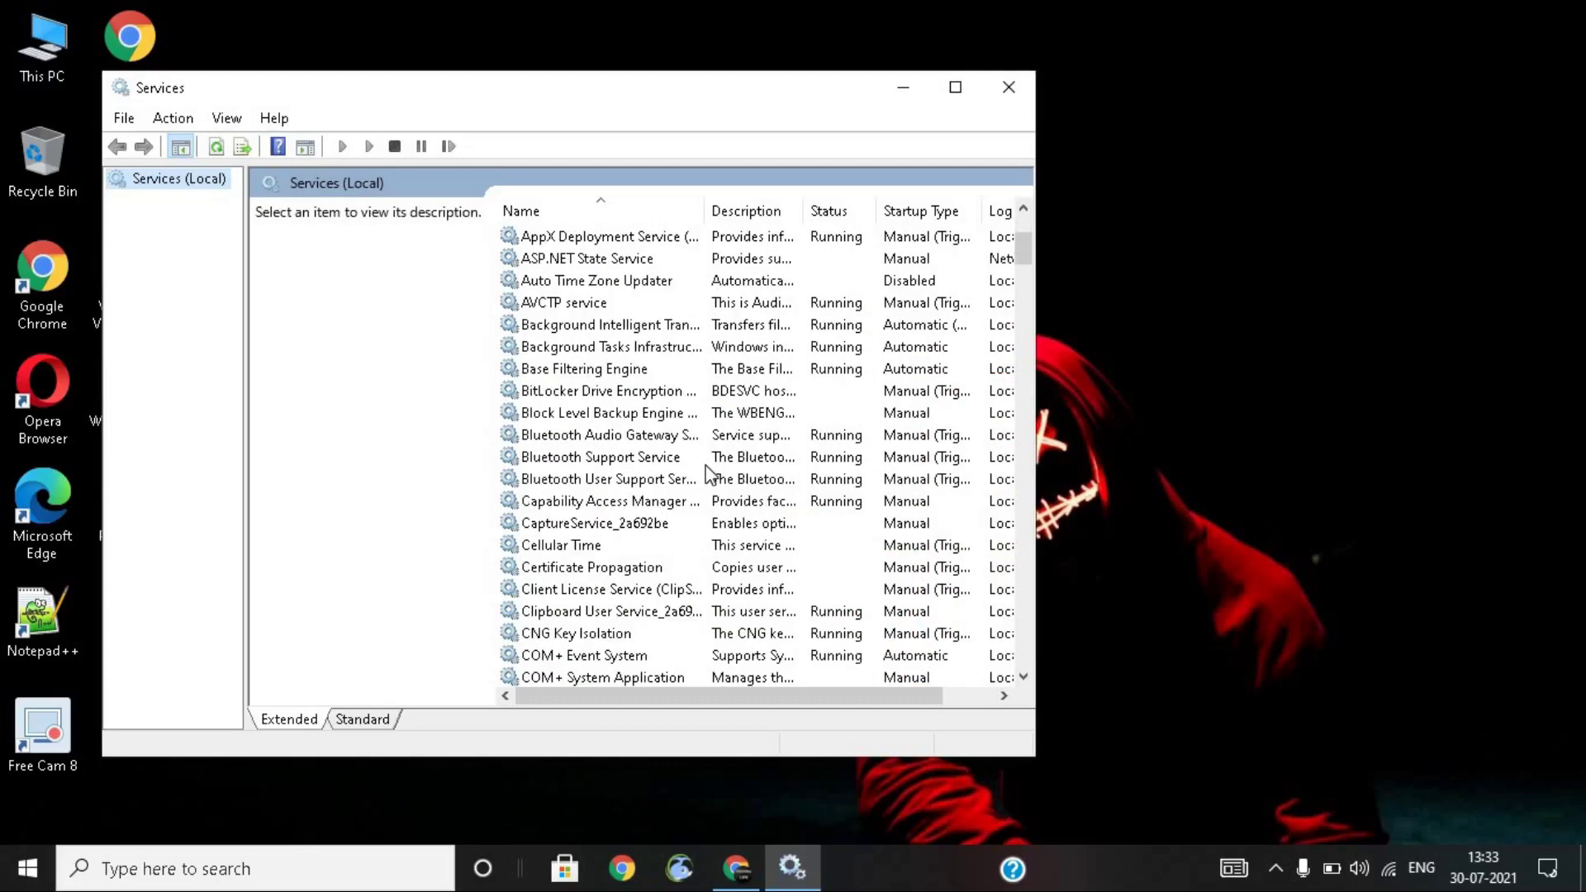
pyautogui.scroll(-12, 702, 467)
pyautogui.scroll(-11, 707, 482)
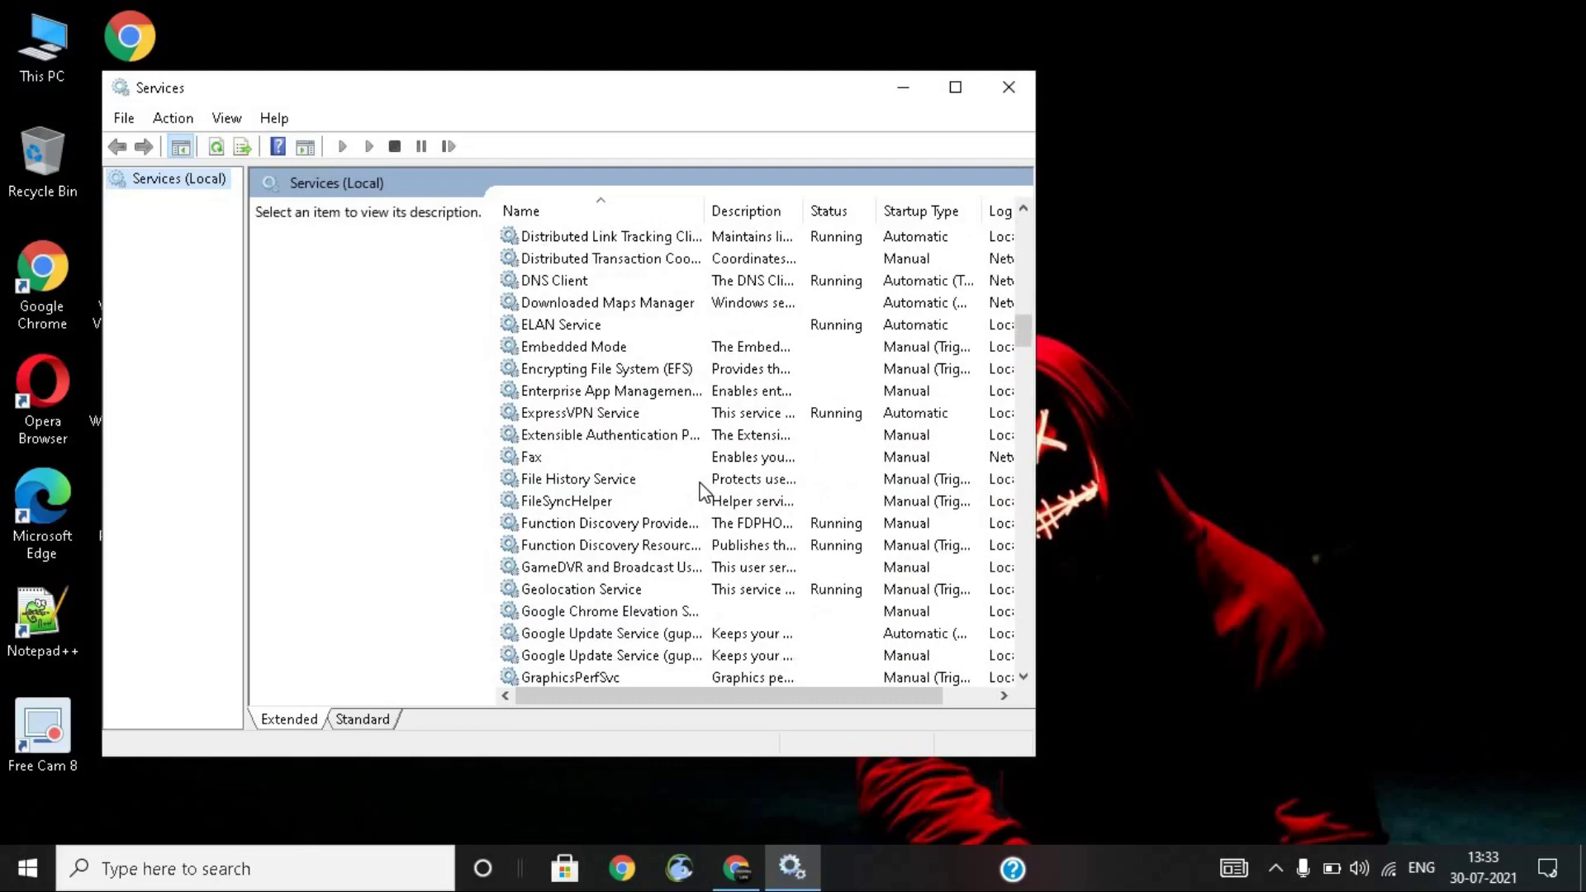
pyautogui.scroll(-20, 692, 489)
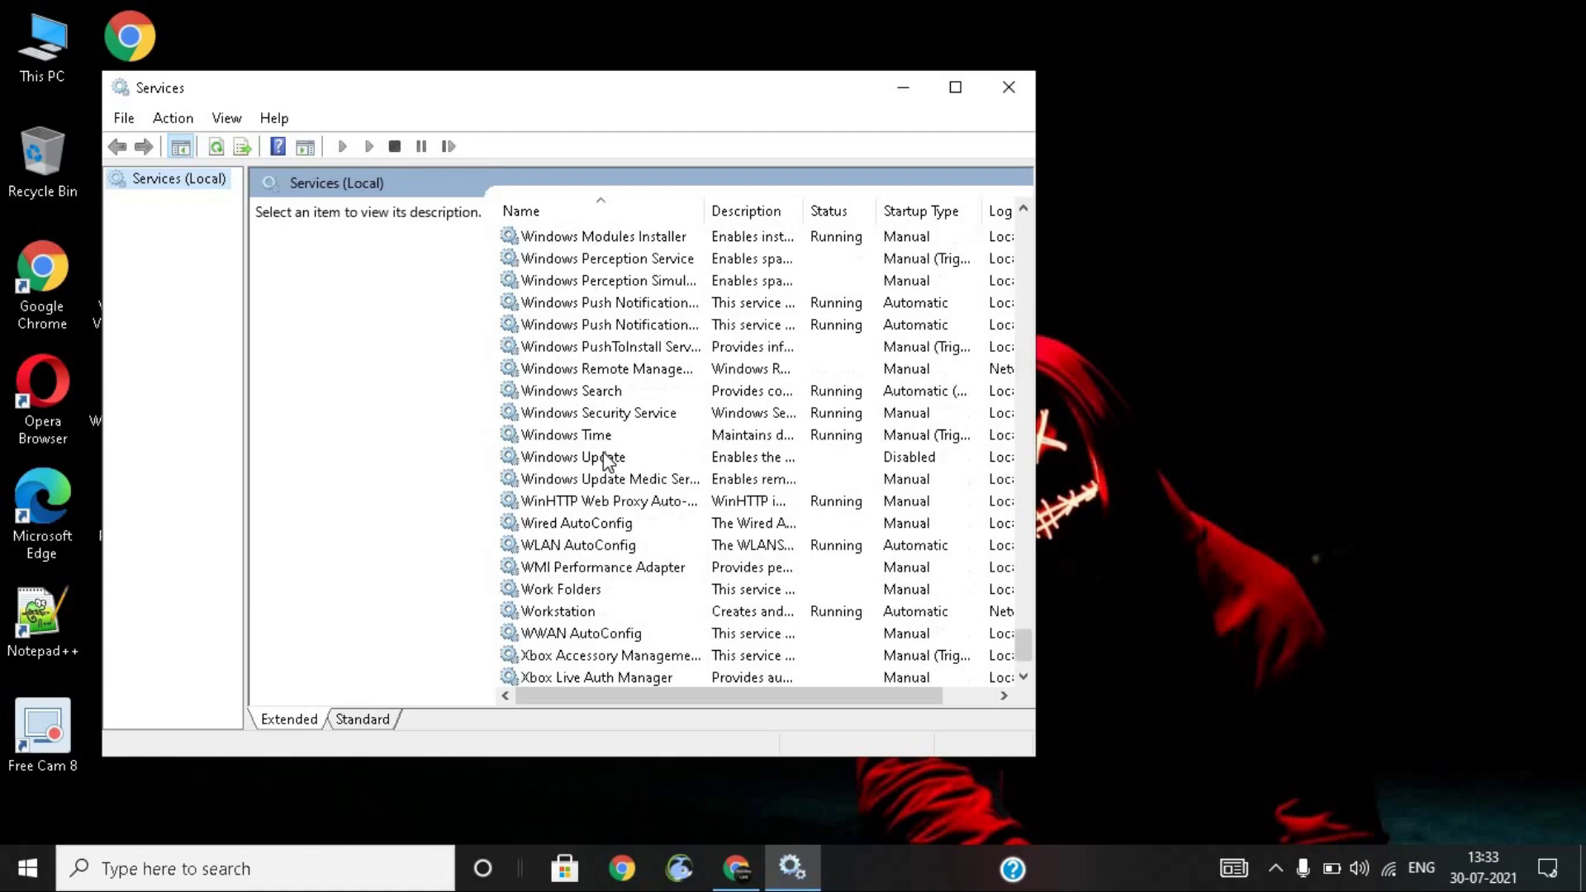
pyautogui.click(608, 459)
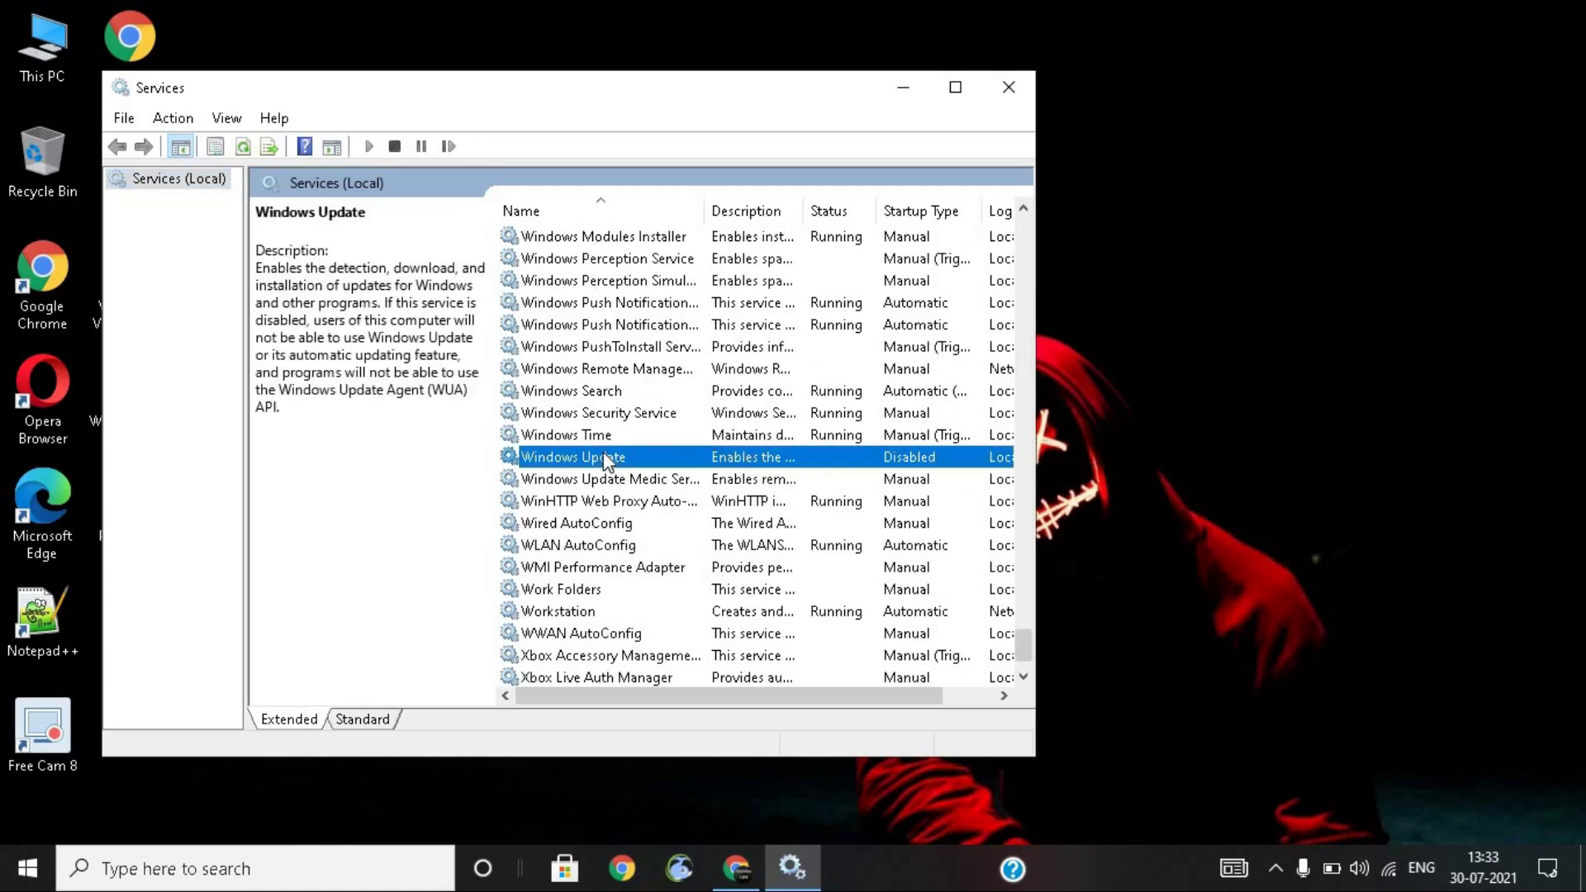
pyautogui.doubleClick(608, 460)
pyautogui.click(608, 401)
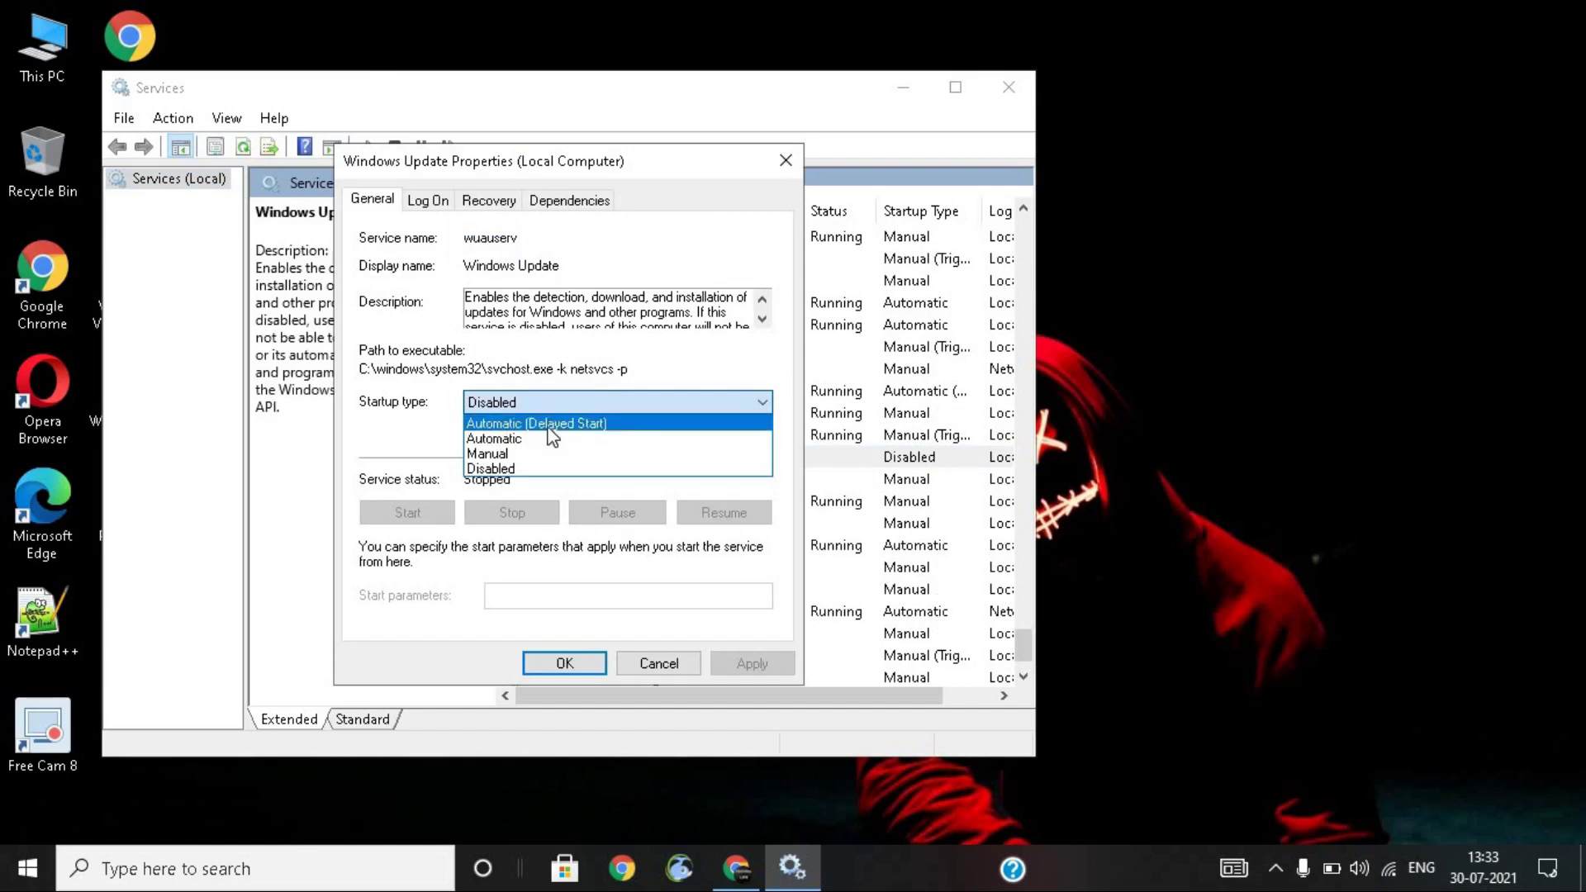
pyautogui.click(523, 469)
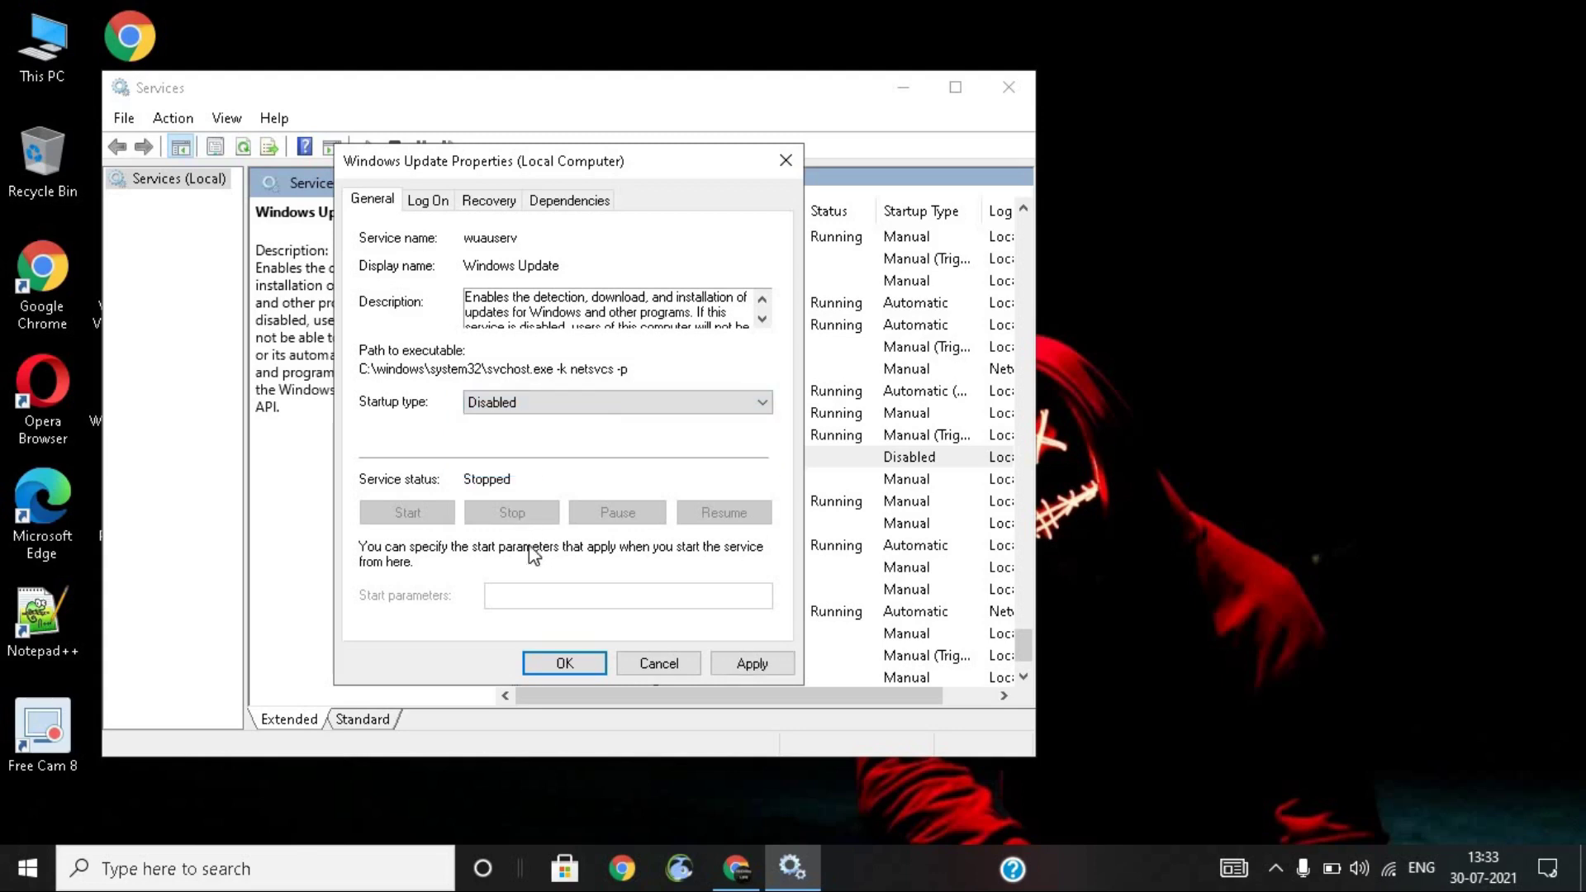
pyautogui.click(741, 663)
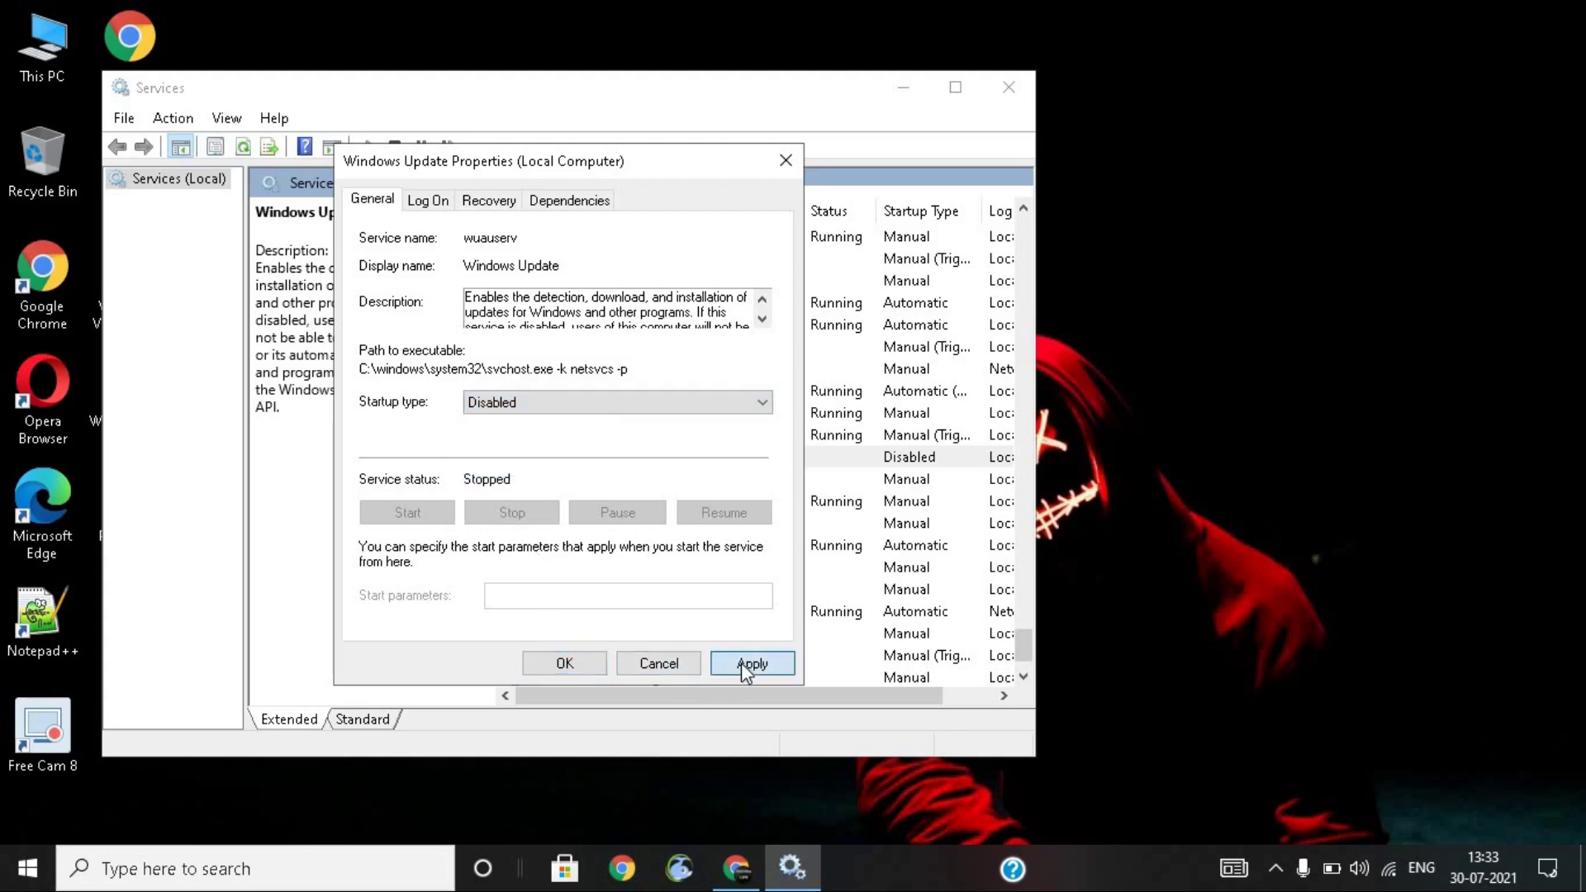
pyautogui.click(565, 664)
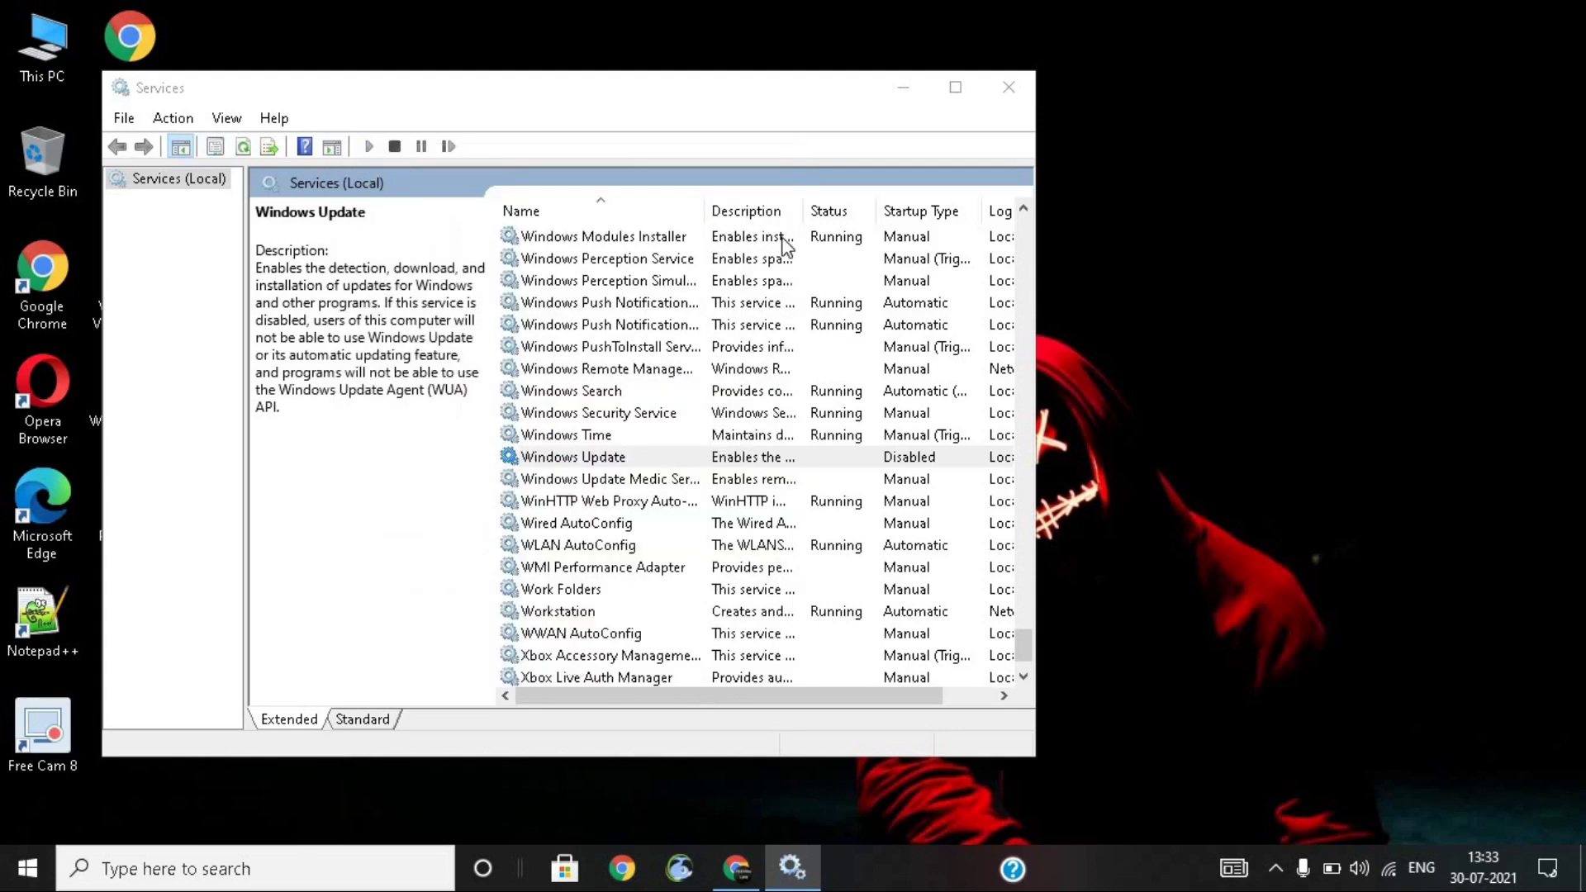
pyautogui.click(1009, 88)
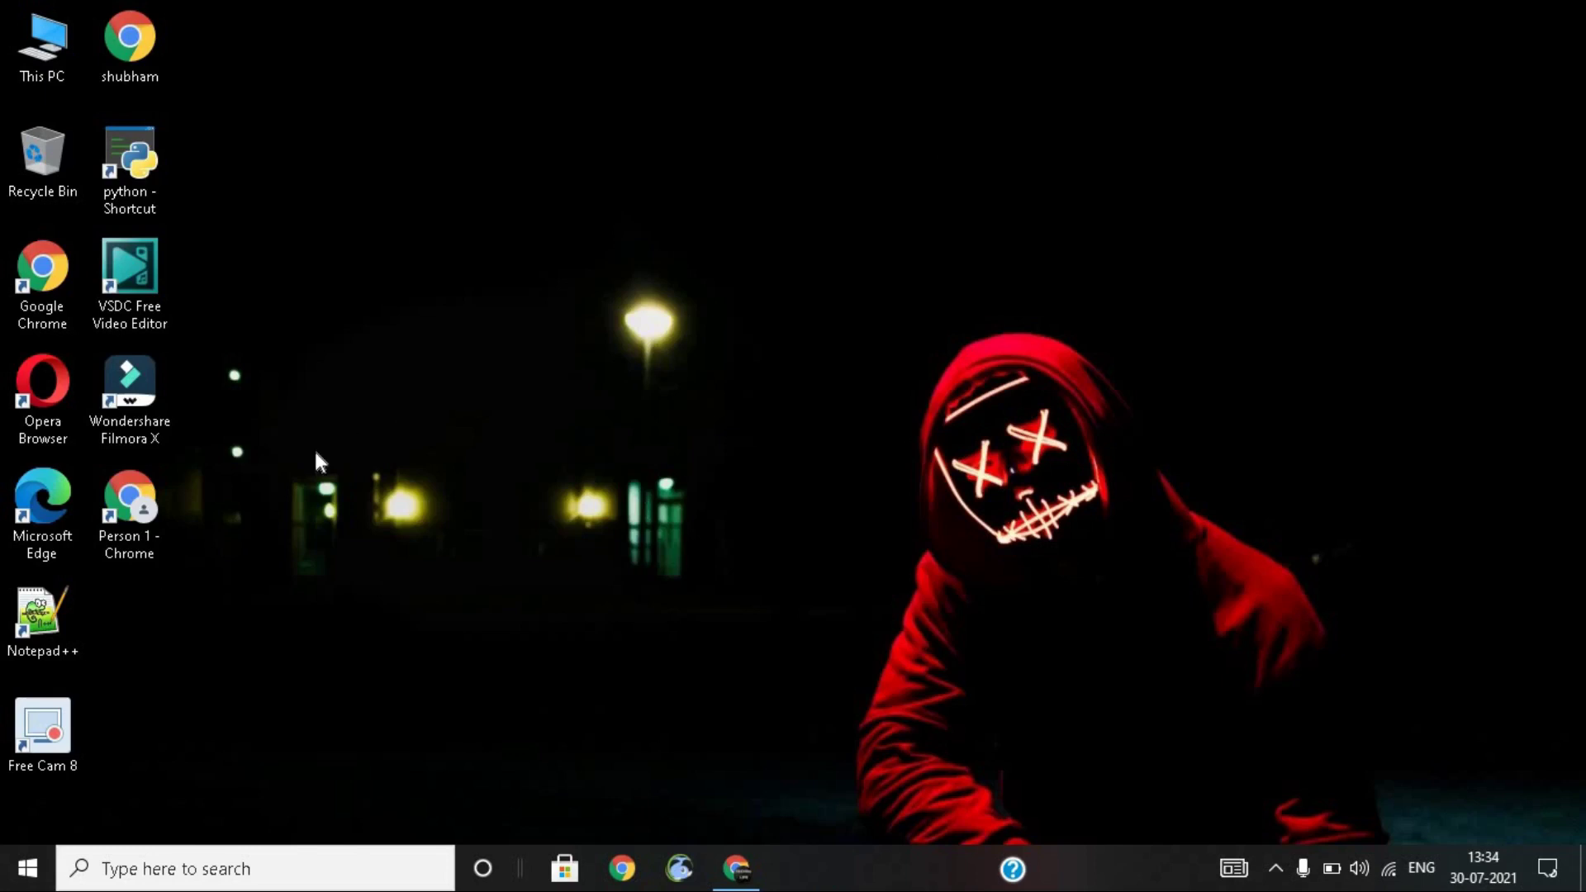
# Turn off notifications from apps and other senders in the system settings and close Settings.
pyautogui.rightClick(39, 852)
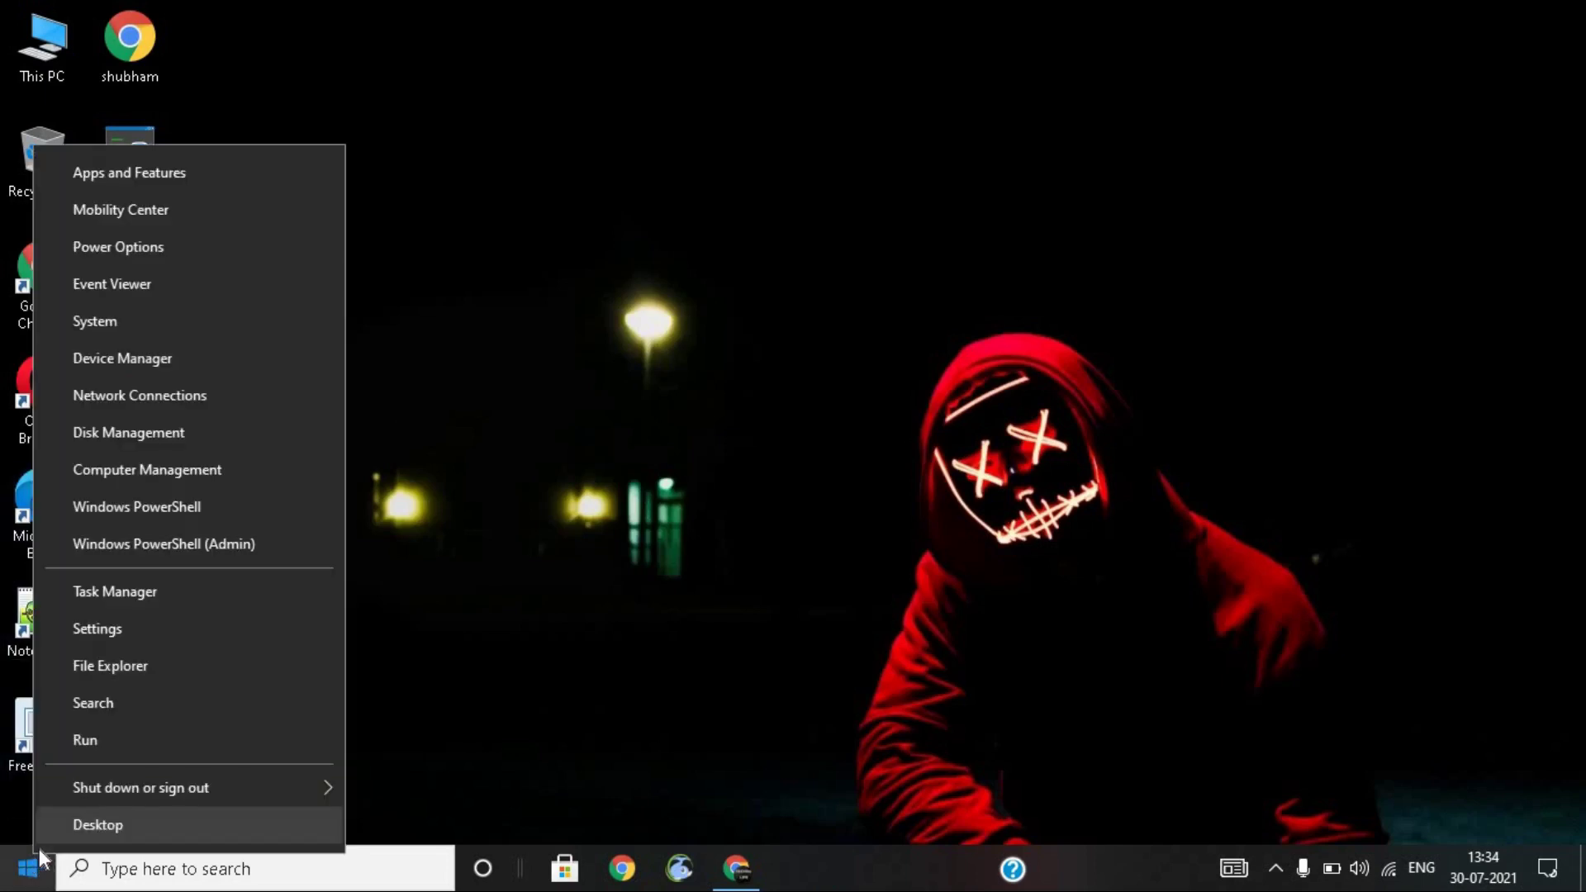
pyautogui.click(81, 635)
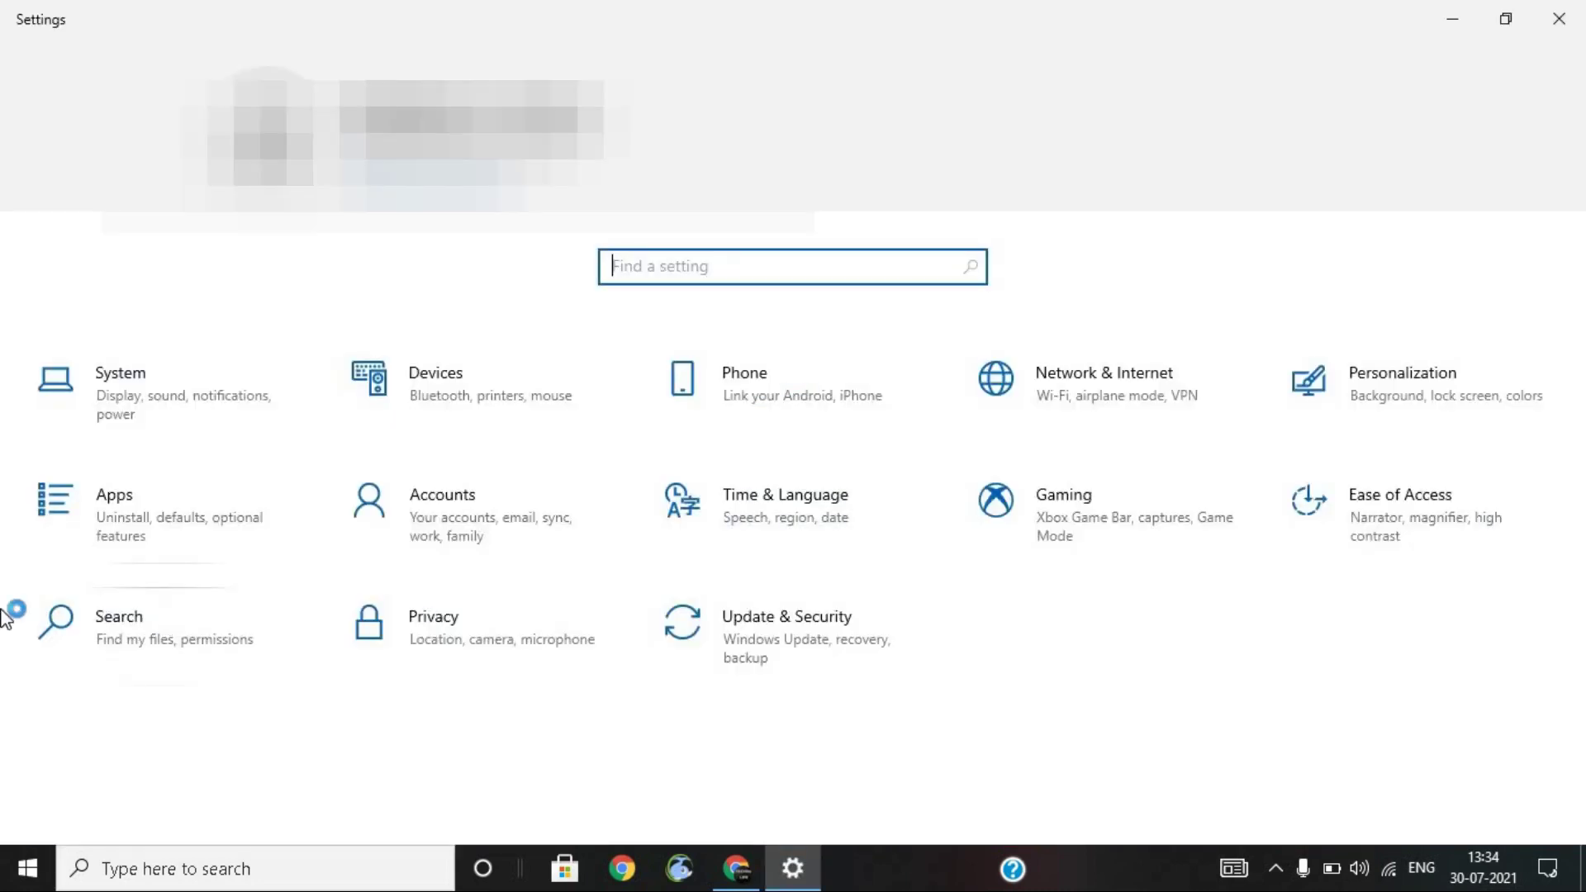
pyautogui.click(149, 419)
pyautogui.click(236, 385)
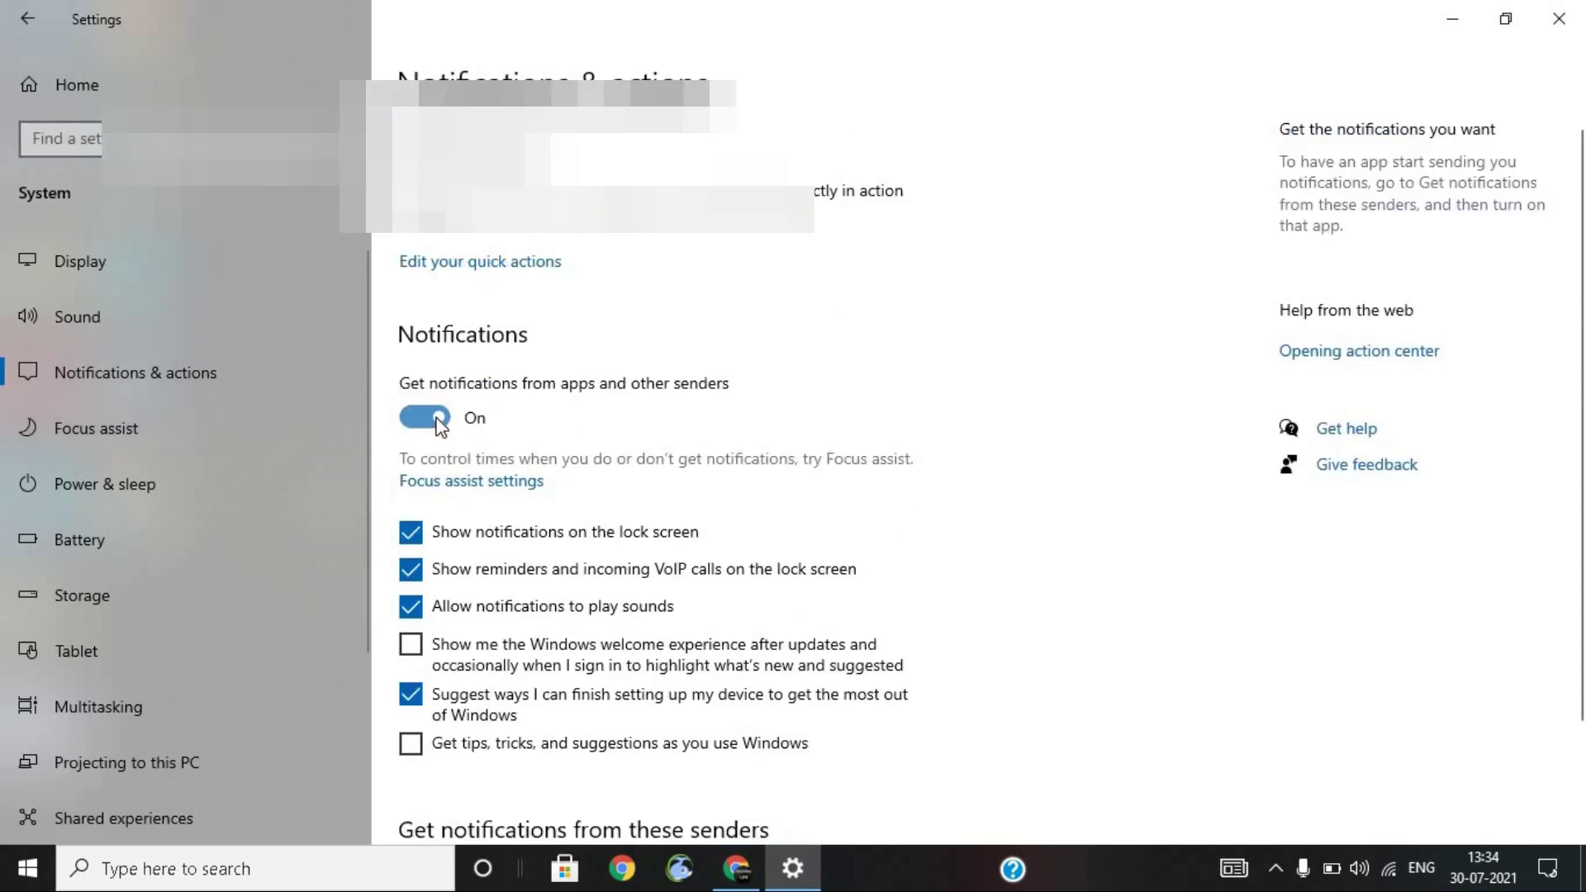
pyautogui.scroll(-5, 440, 426)
pyautogui.click(1559, 19)
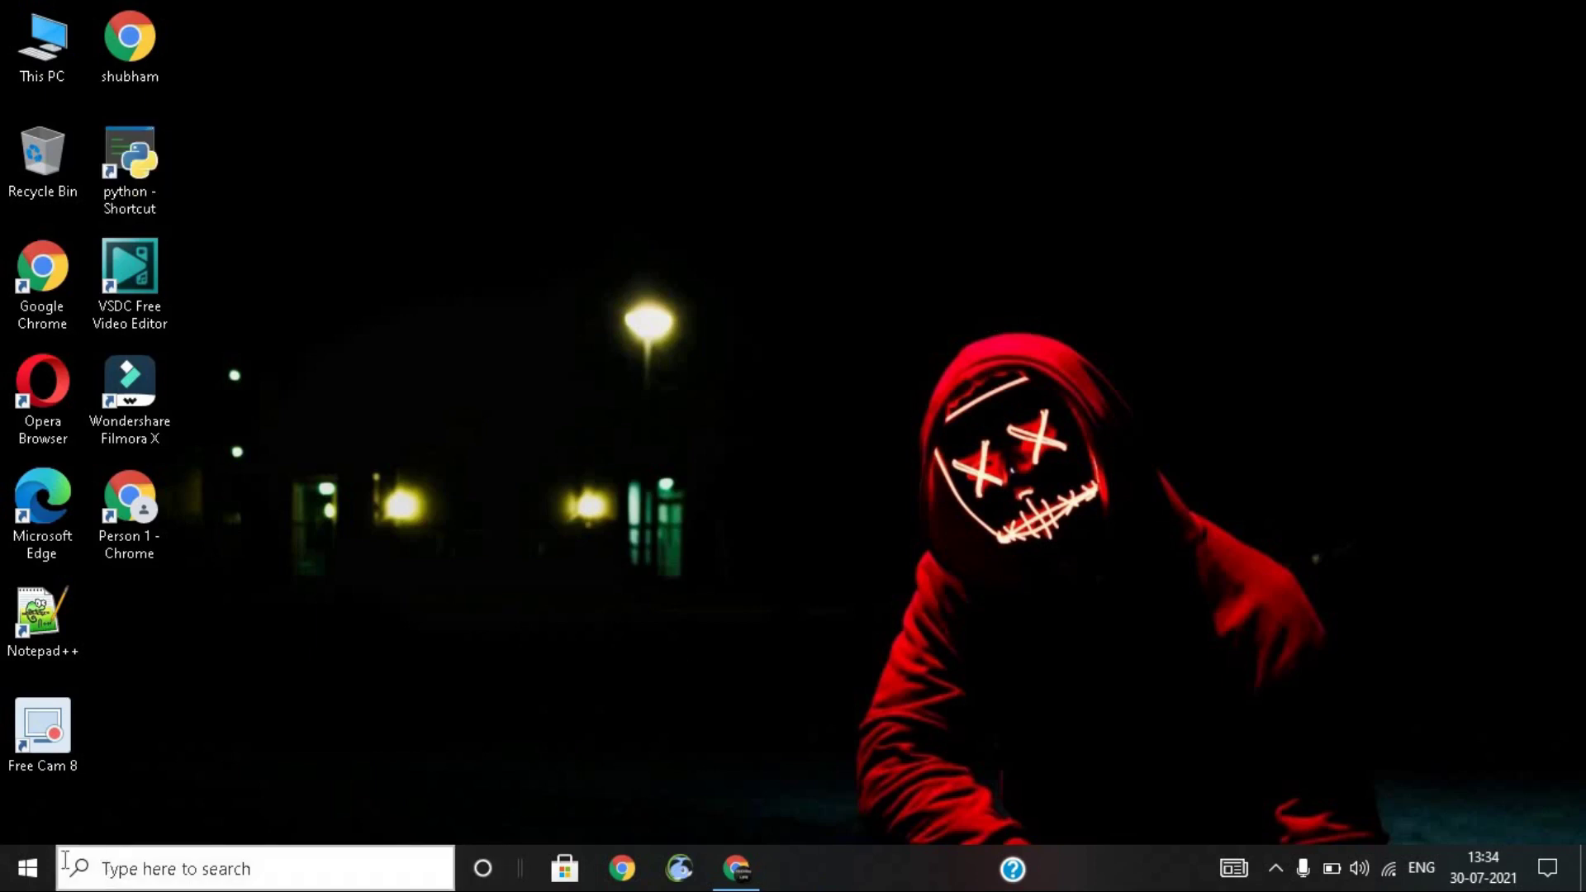
# Open the Storage page of the Windows system settings.
pyautogui.rightClick(47, 877)
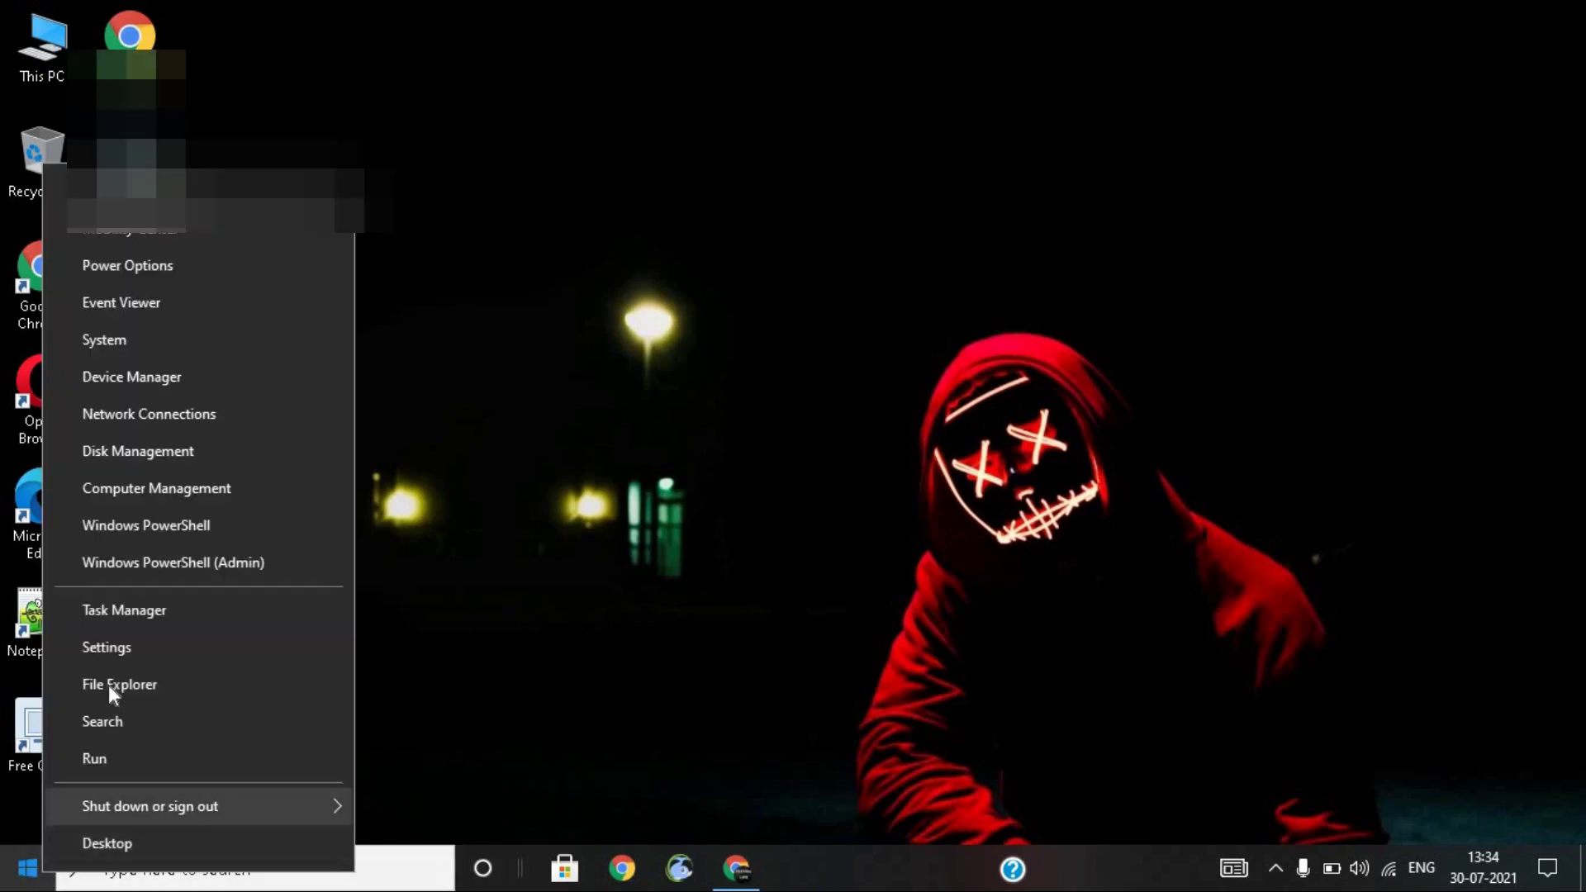
pyautogui.click(109, 653)
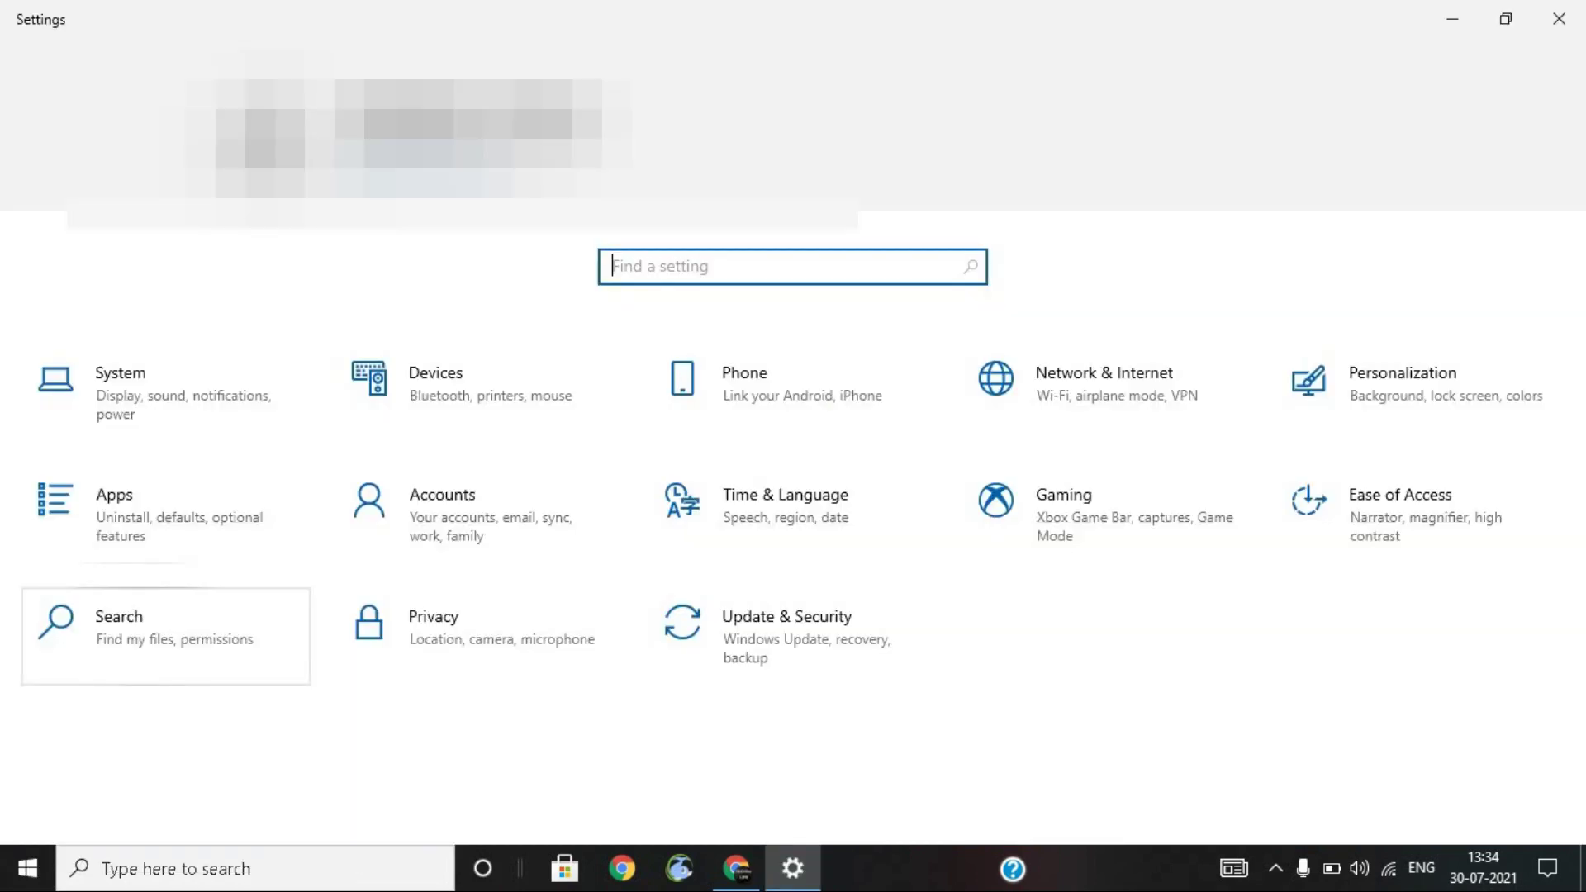
pyautogui.click(132, 384)
pyautogui.click(120, 378)
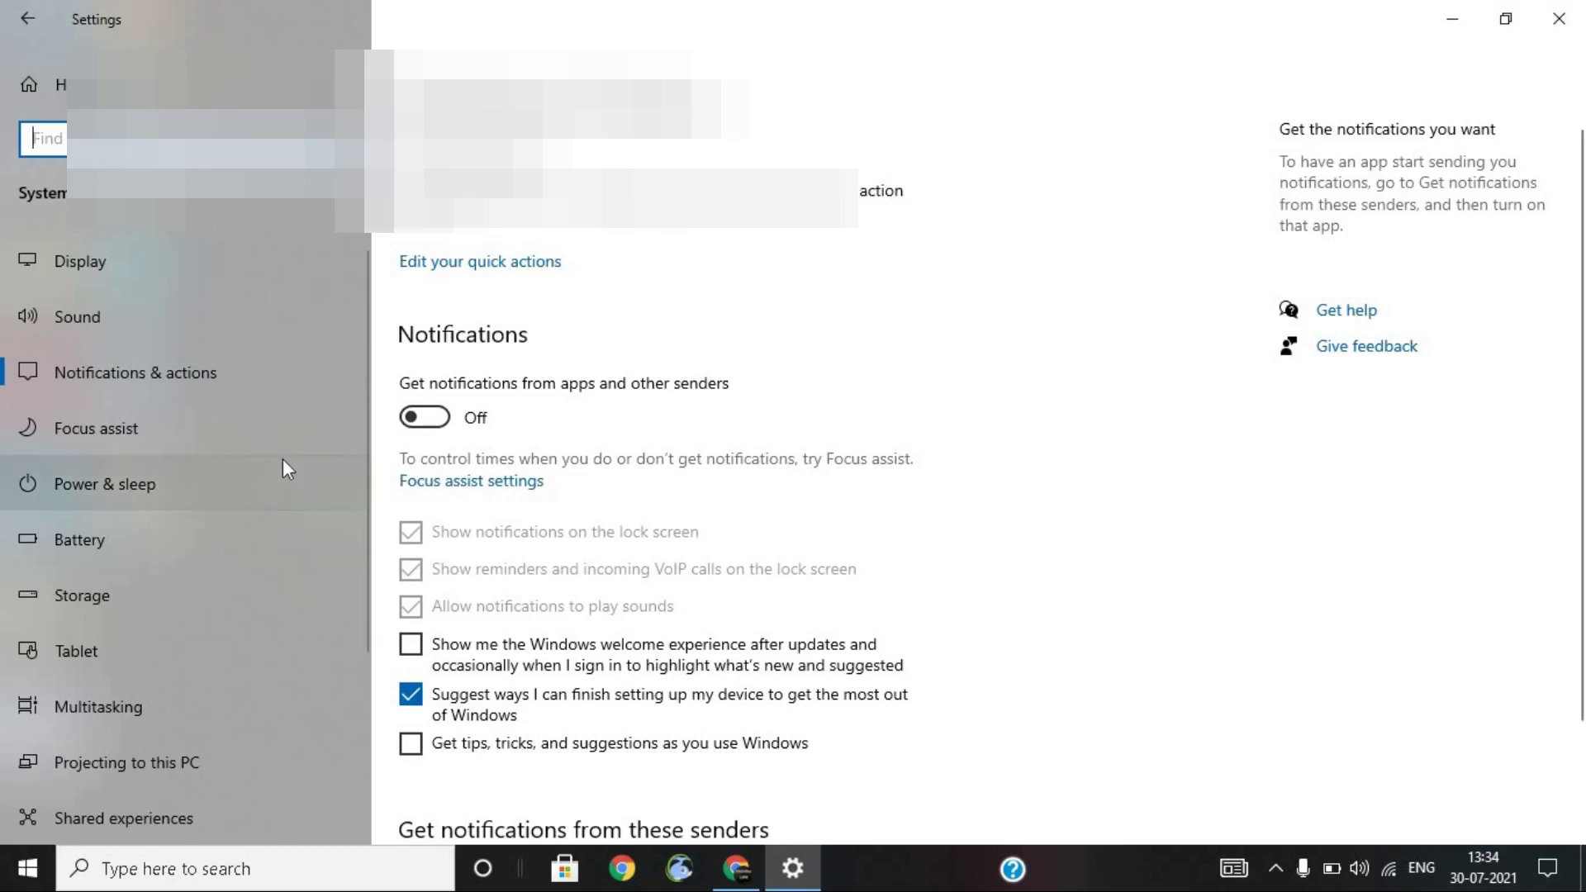
pyautogui.click(82, 595)
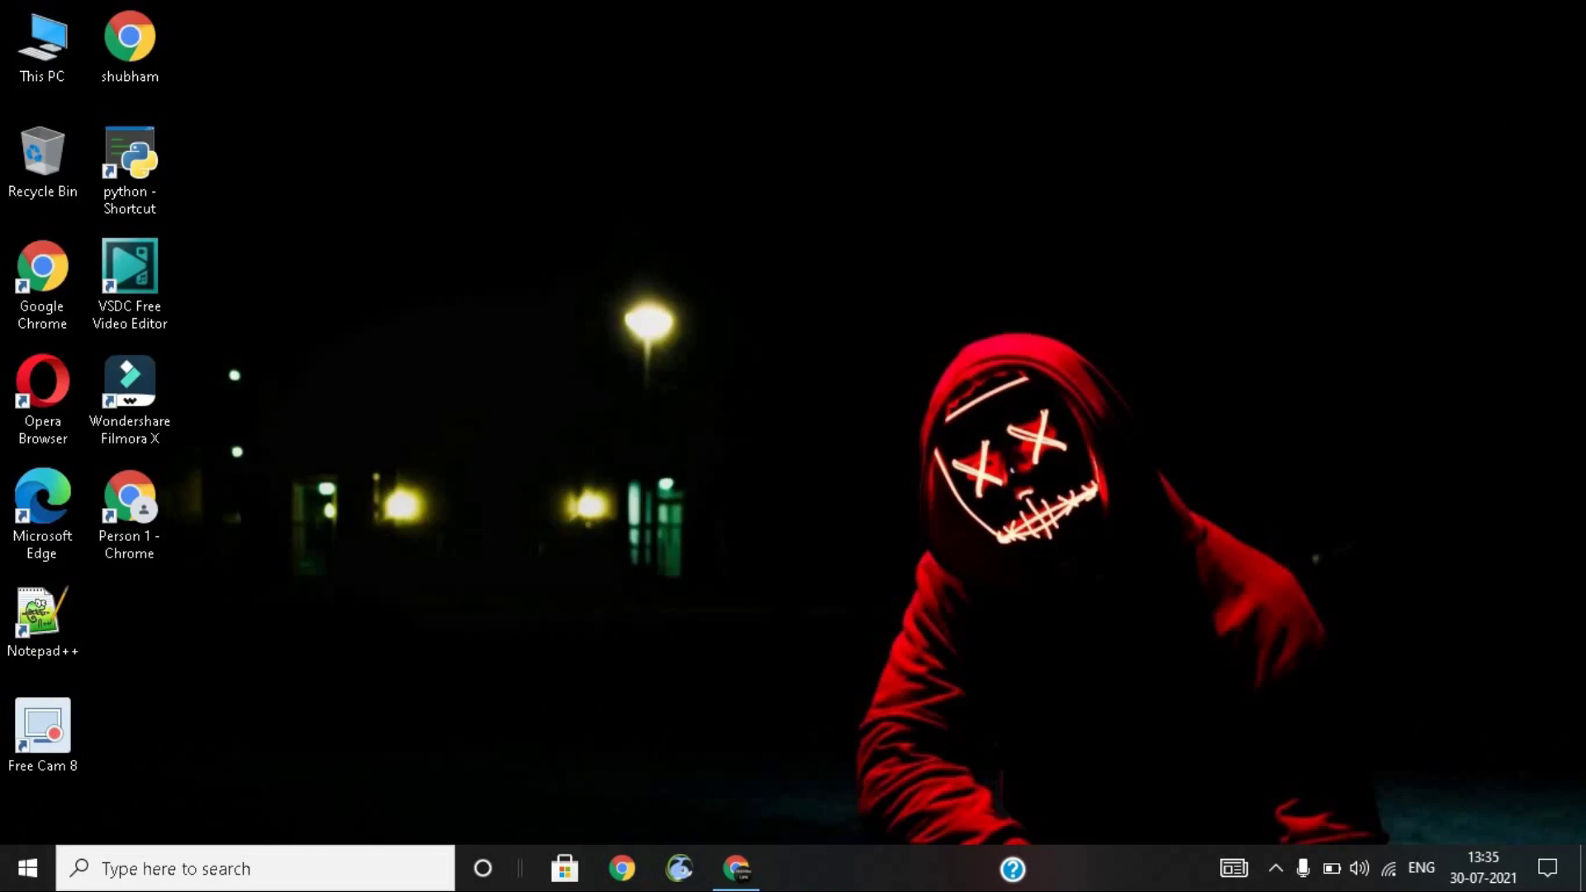
# Launch Disk Cleanup and select the harddisk2 (D:) drive for cleaning.
pyautogui.click(346, 873)
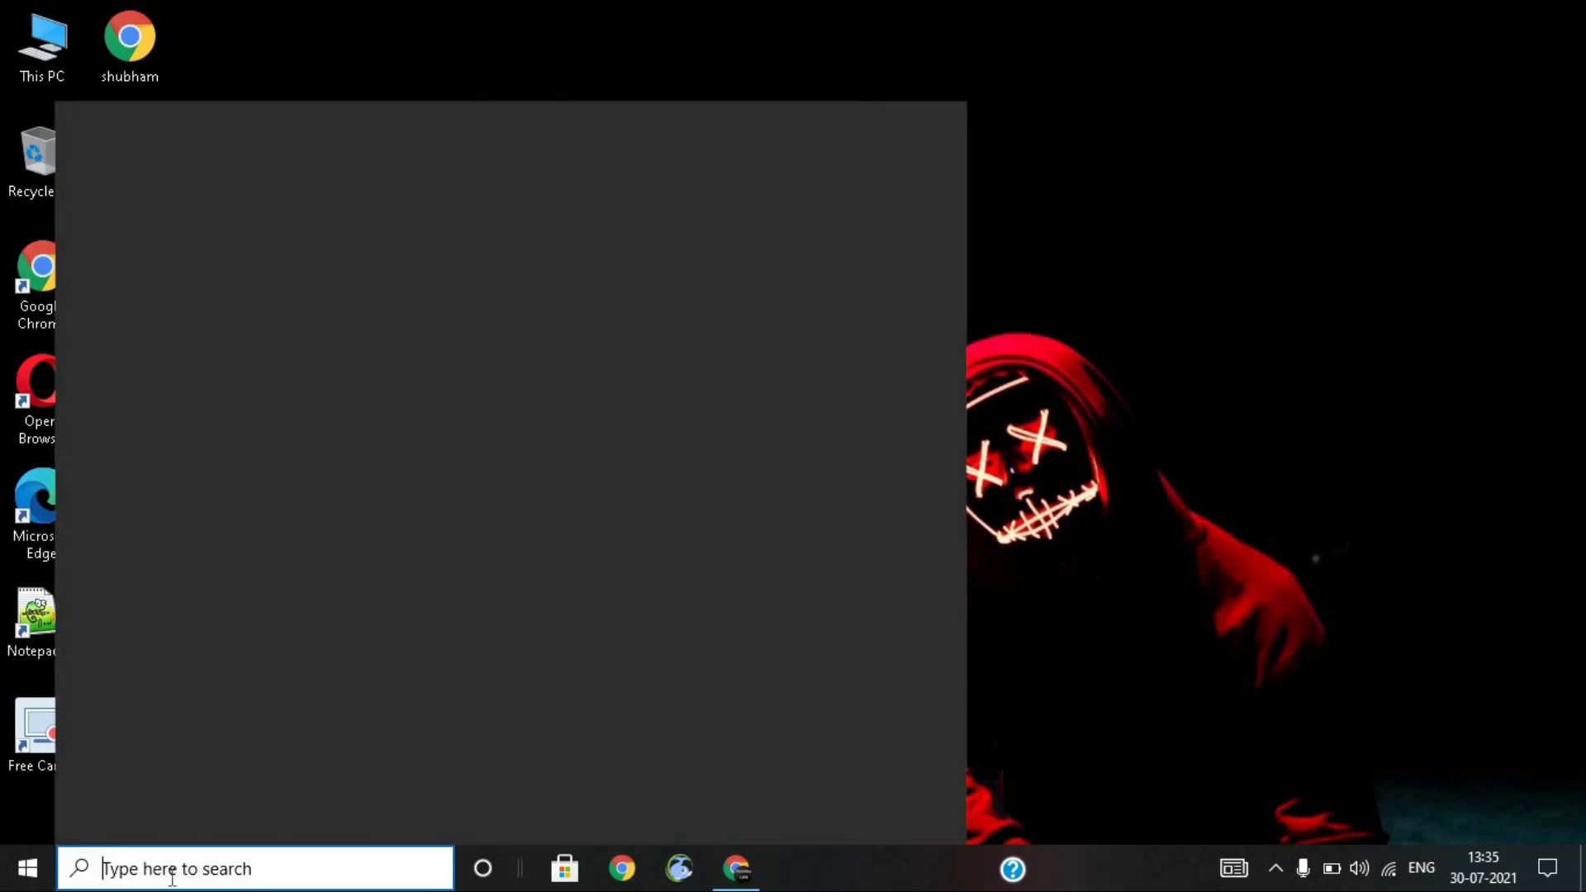
pyautogui.write('disk')
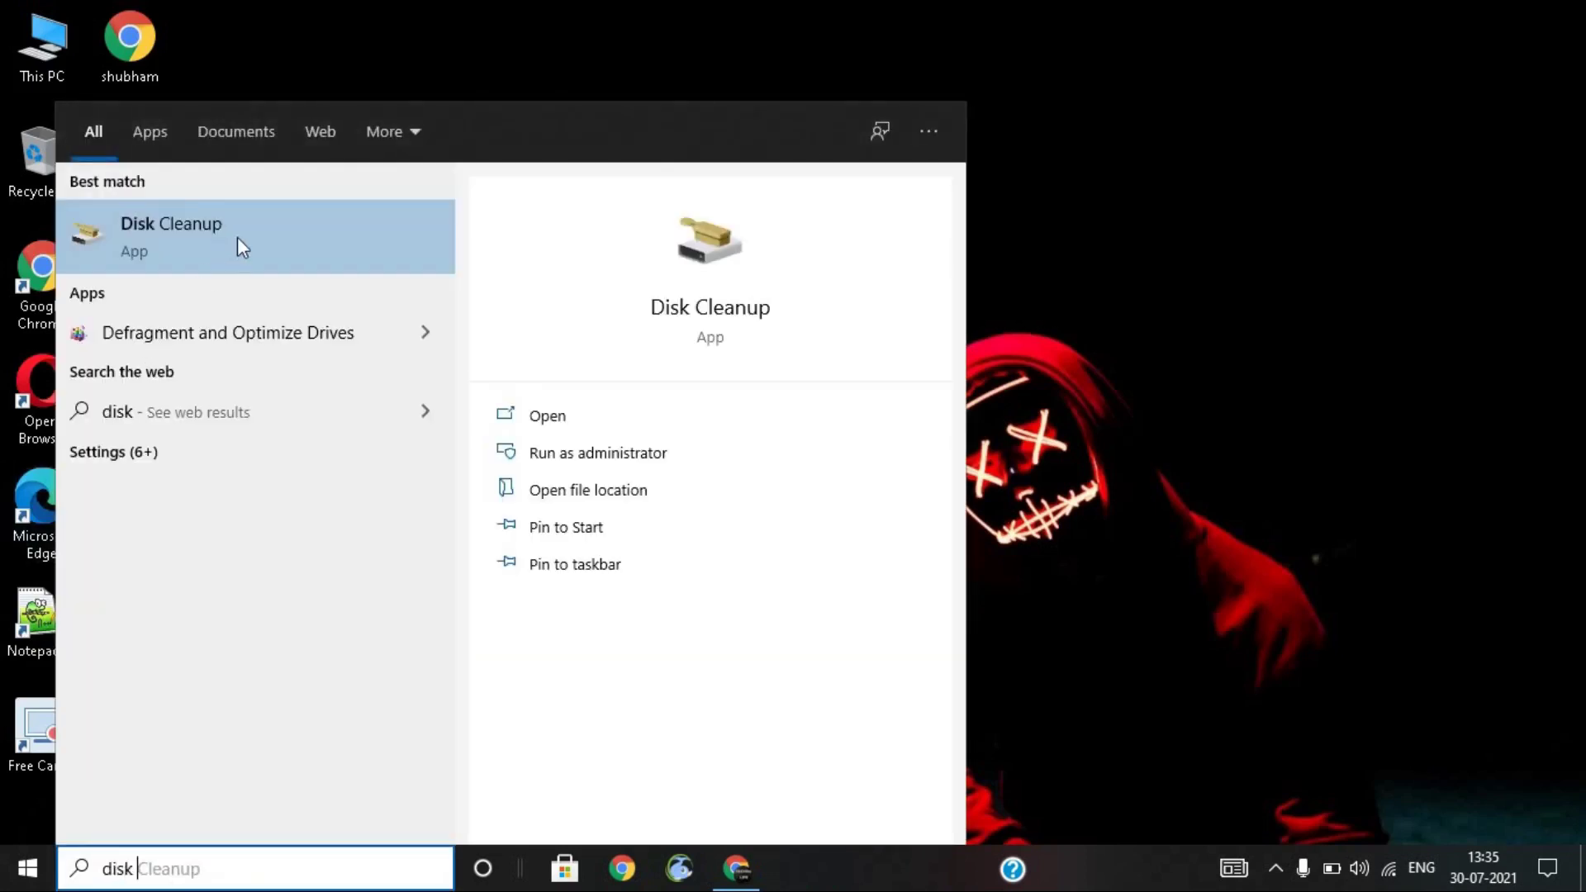
pyautogui.click(238, 240)
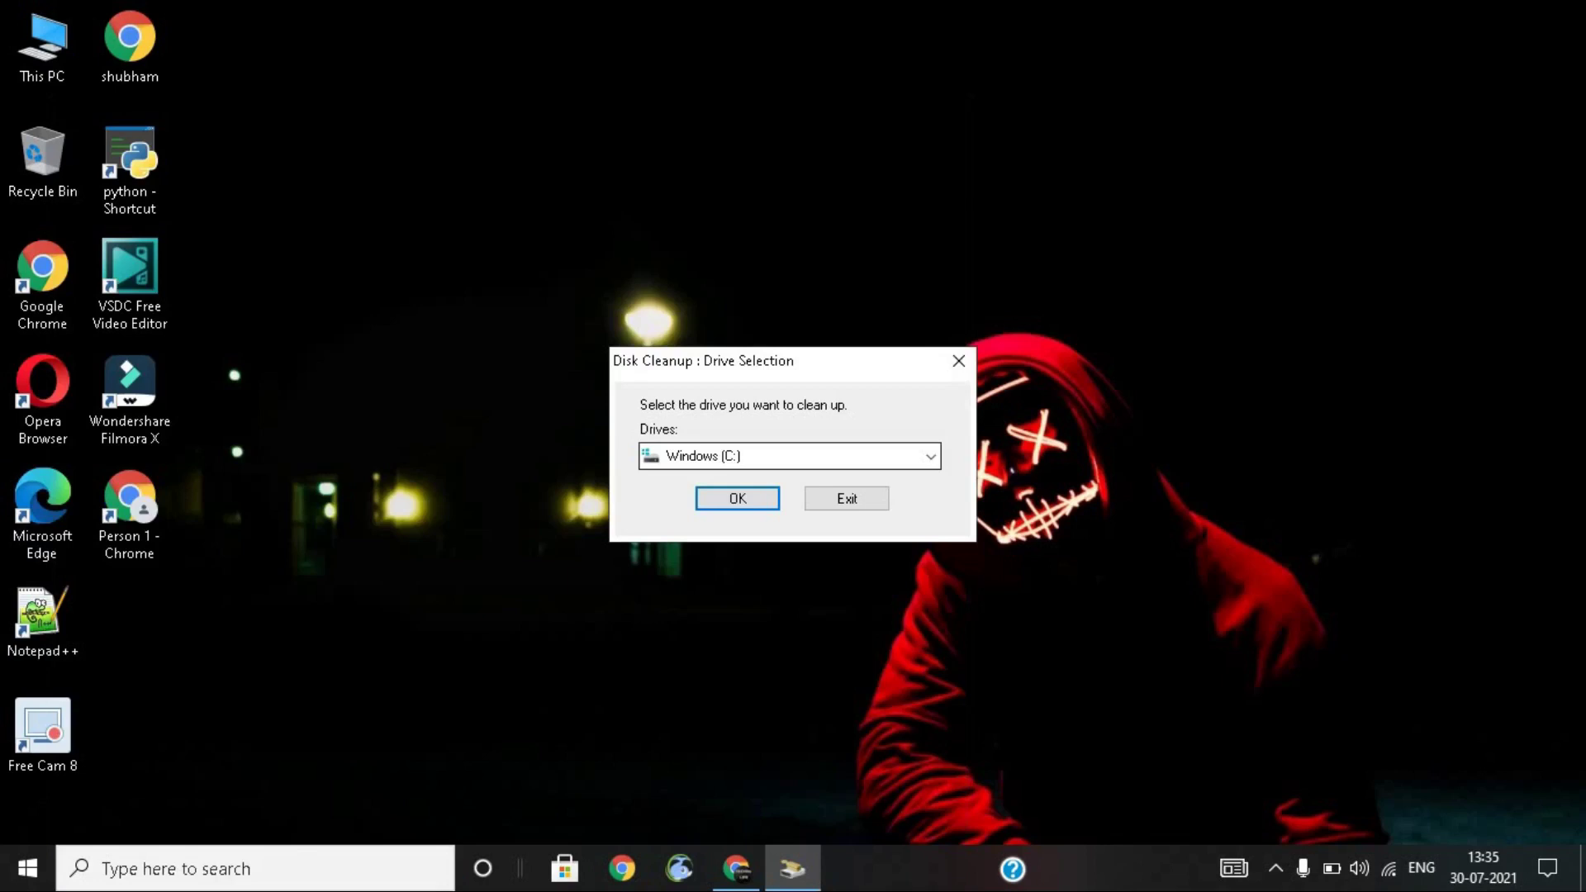
pyautogui.click(778, 460)
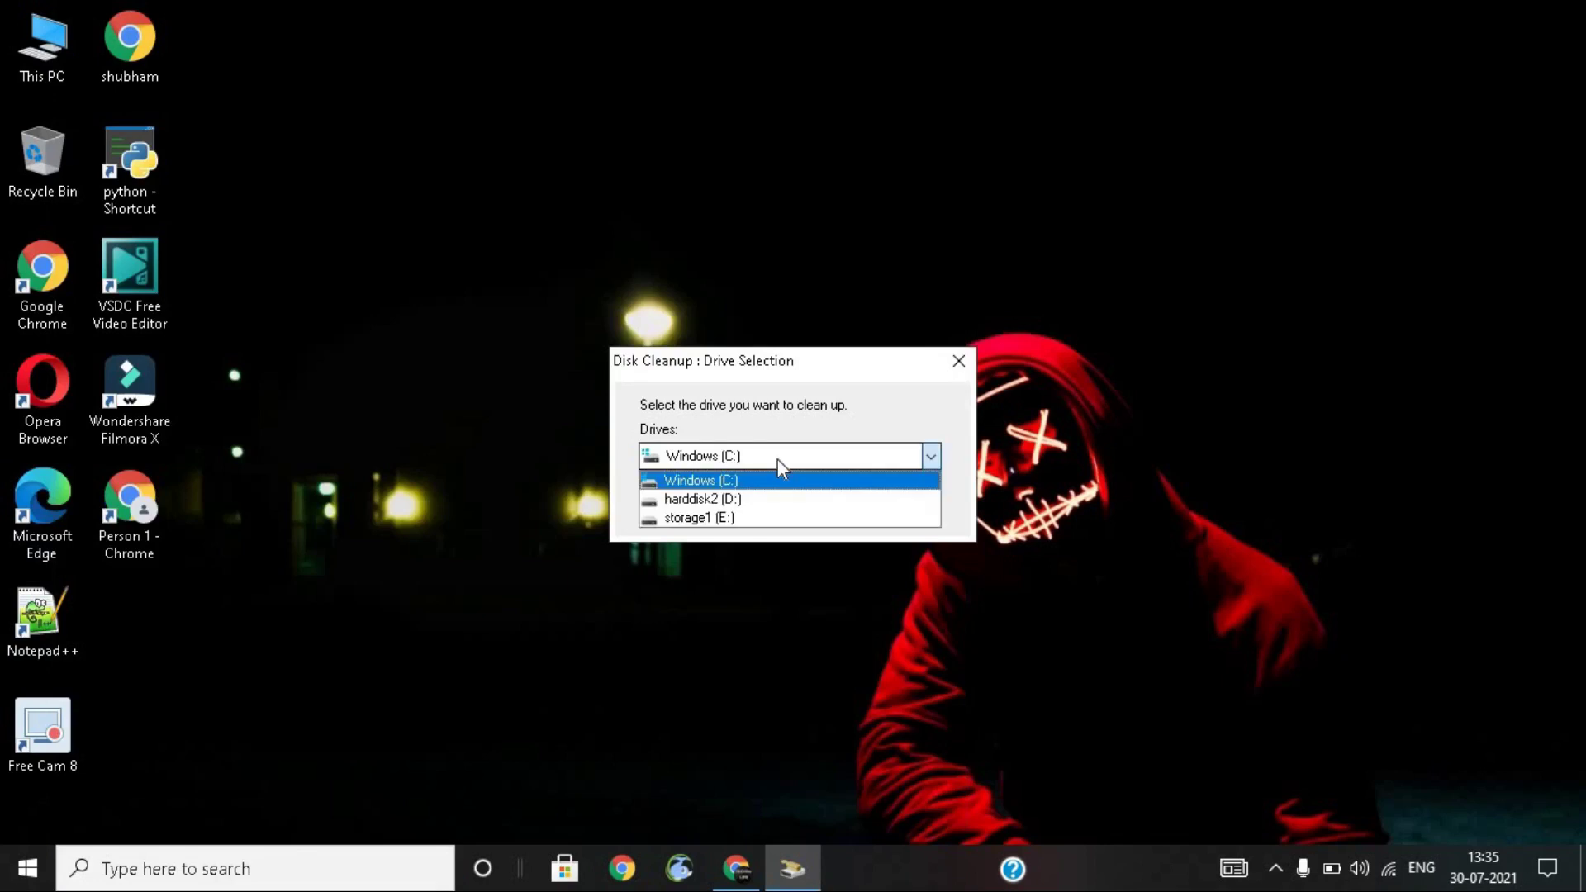
pyautogui.click(756, 500)
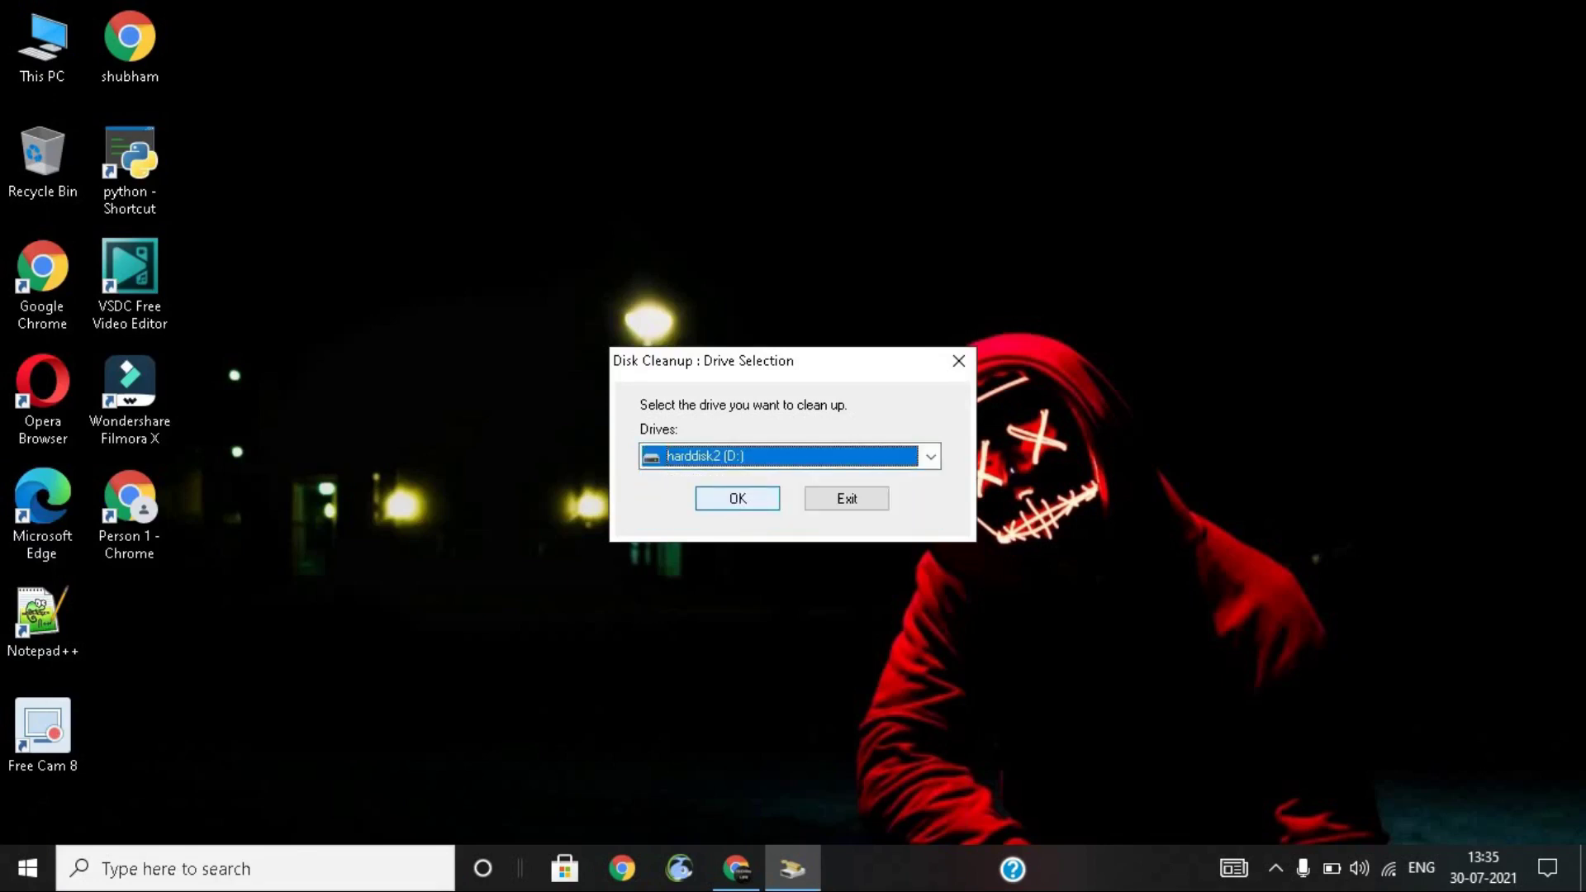
pyautogui.click(736, 499)
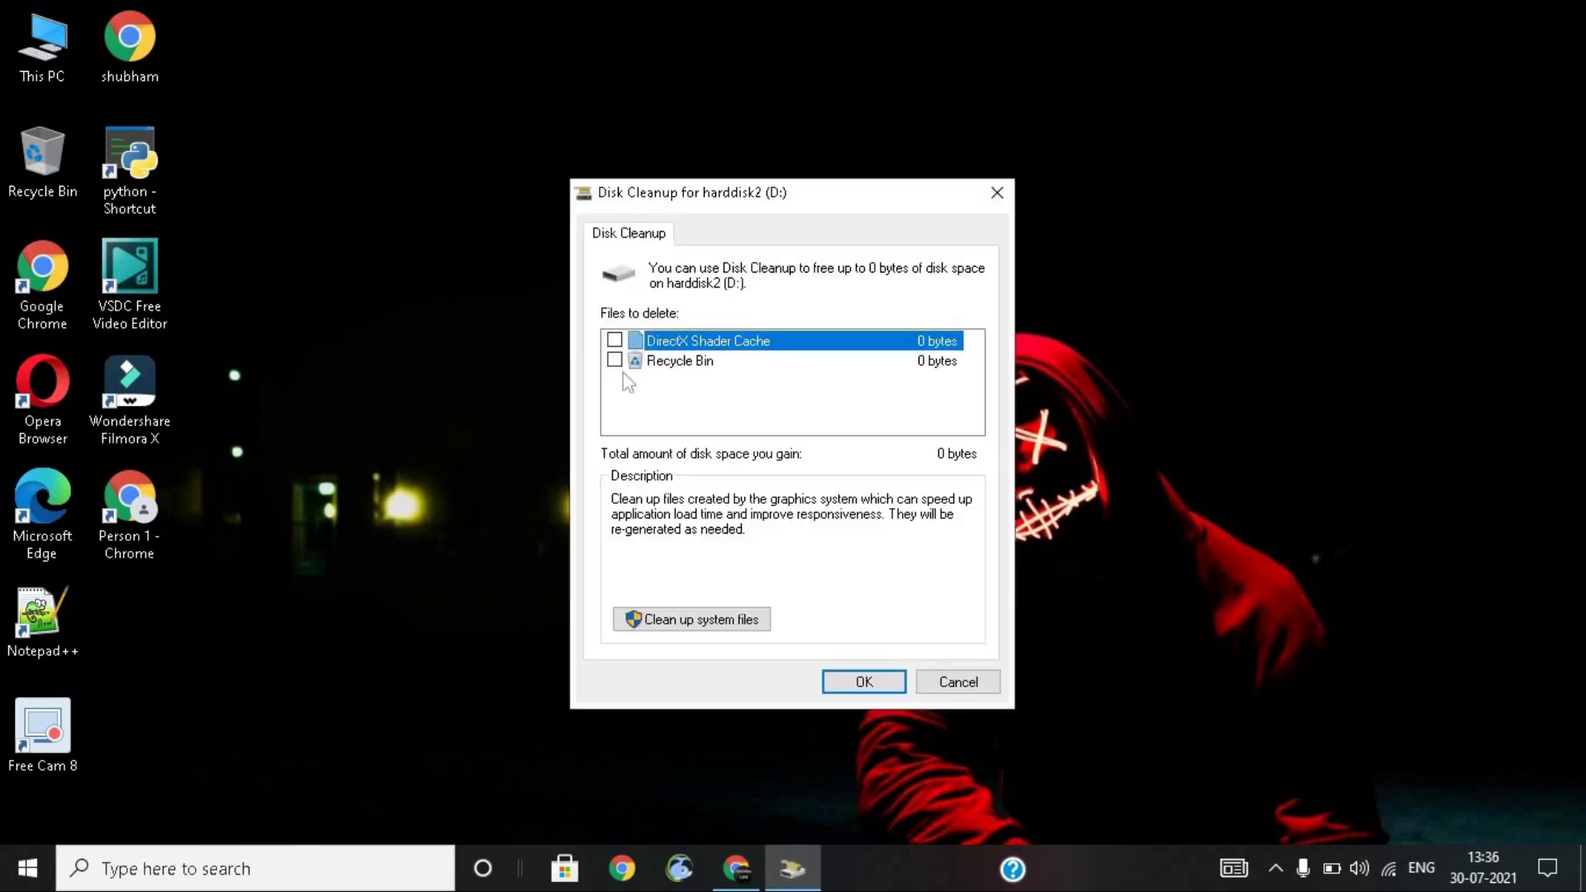
# Select DirectX Shader Cache for cleanup on drive D: and permanently delete its files.
pyautogui.click(614, 340)
pyautogui.click(860, 681)
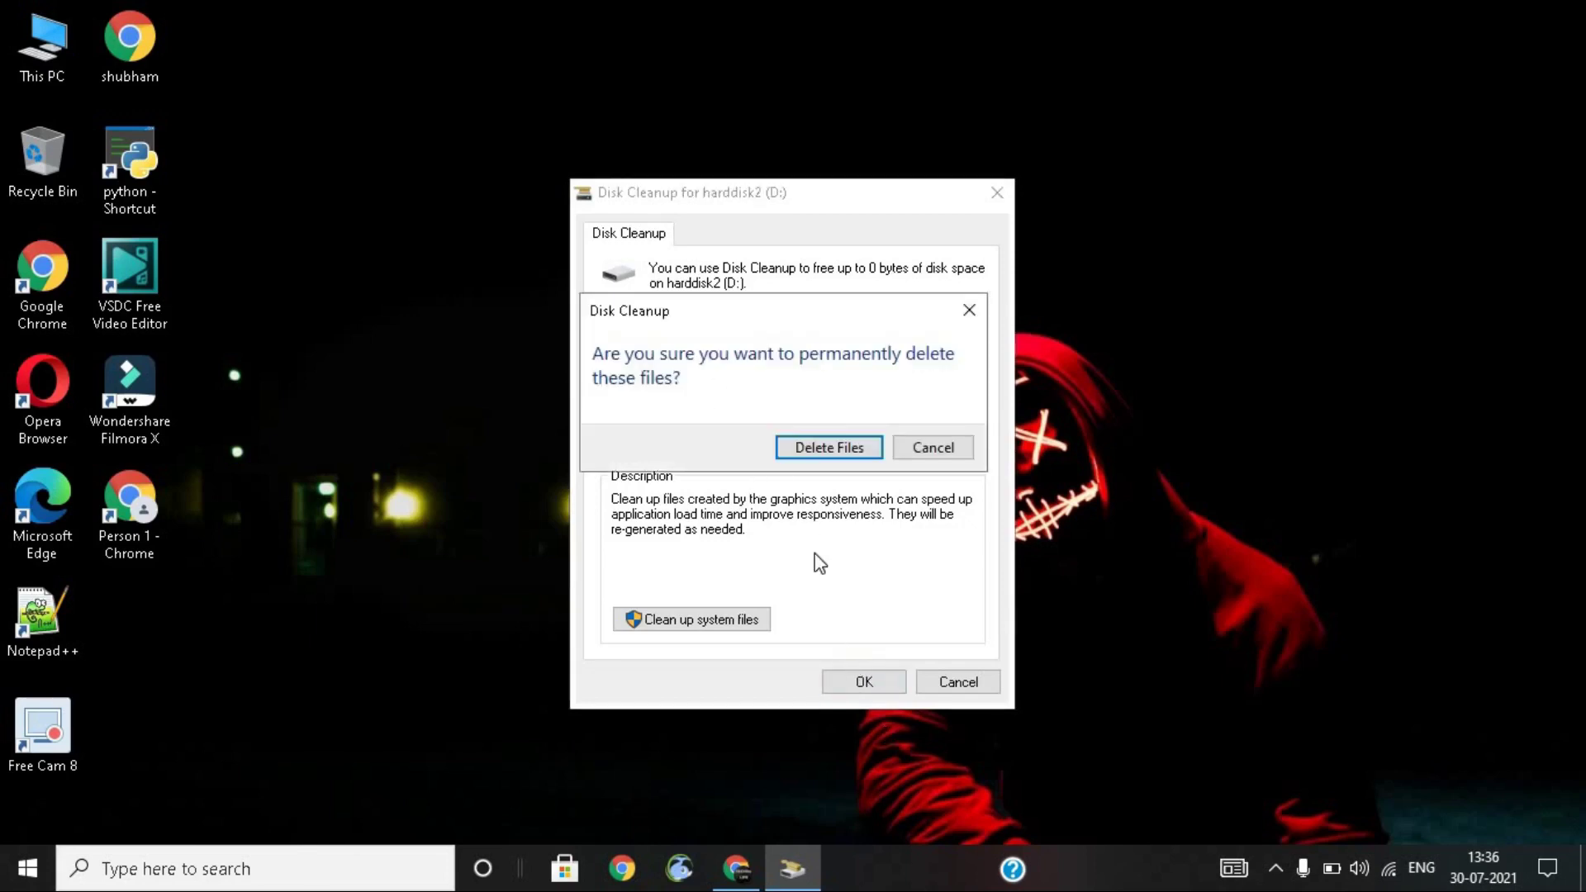
pyautogui.click(849, 446)
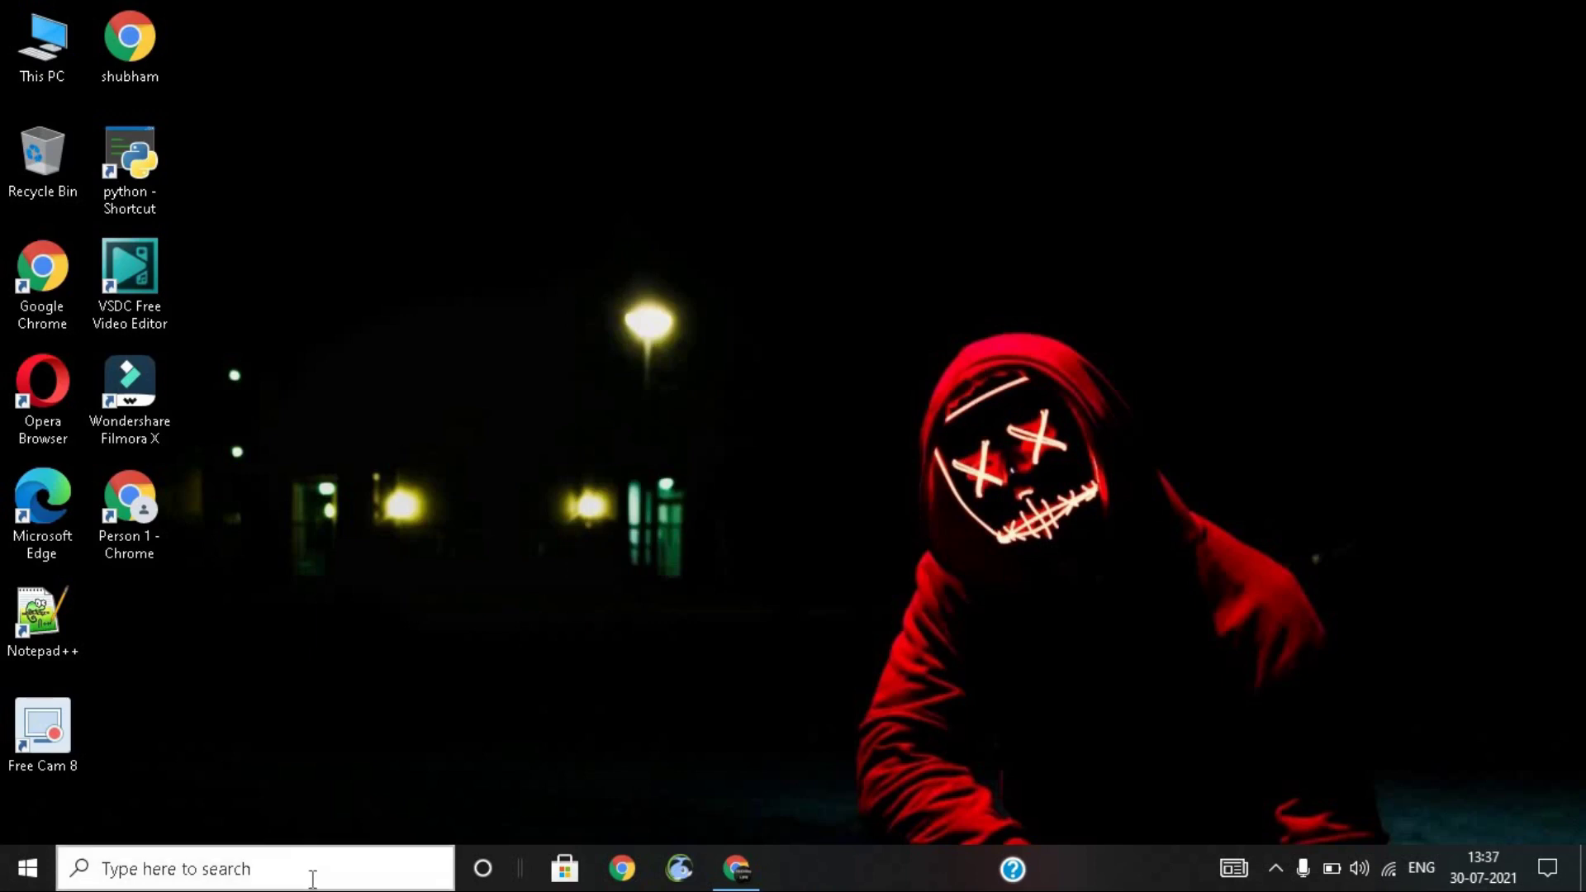
# Review the installed programs in the Windows Apps & features settings, expand Google Chrome's uninstall options, and close Settings.
pyautogui.rightClick(27, 874)
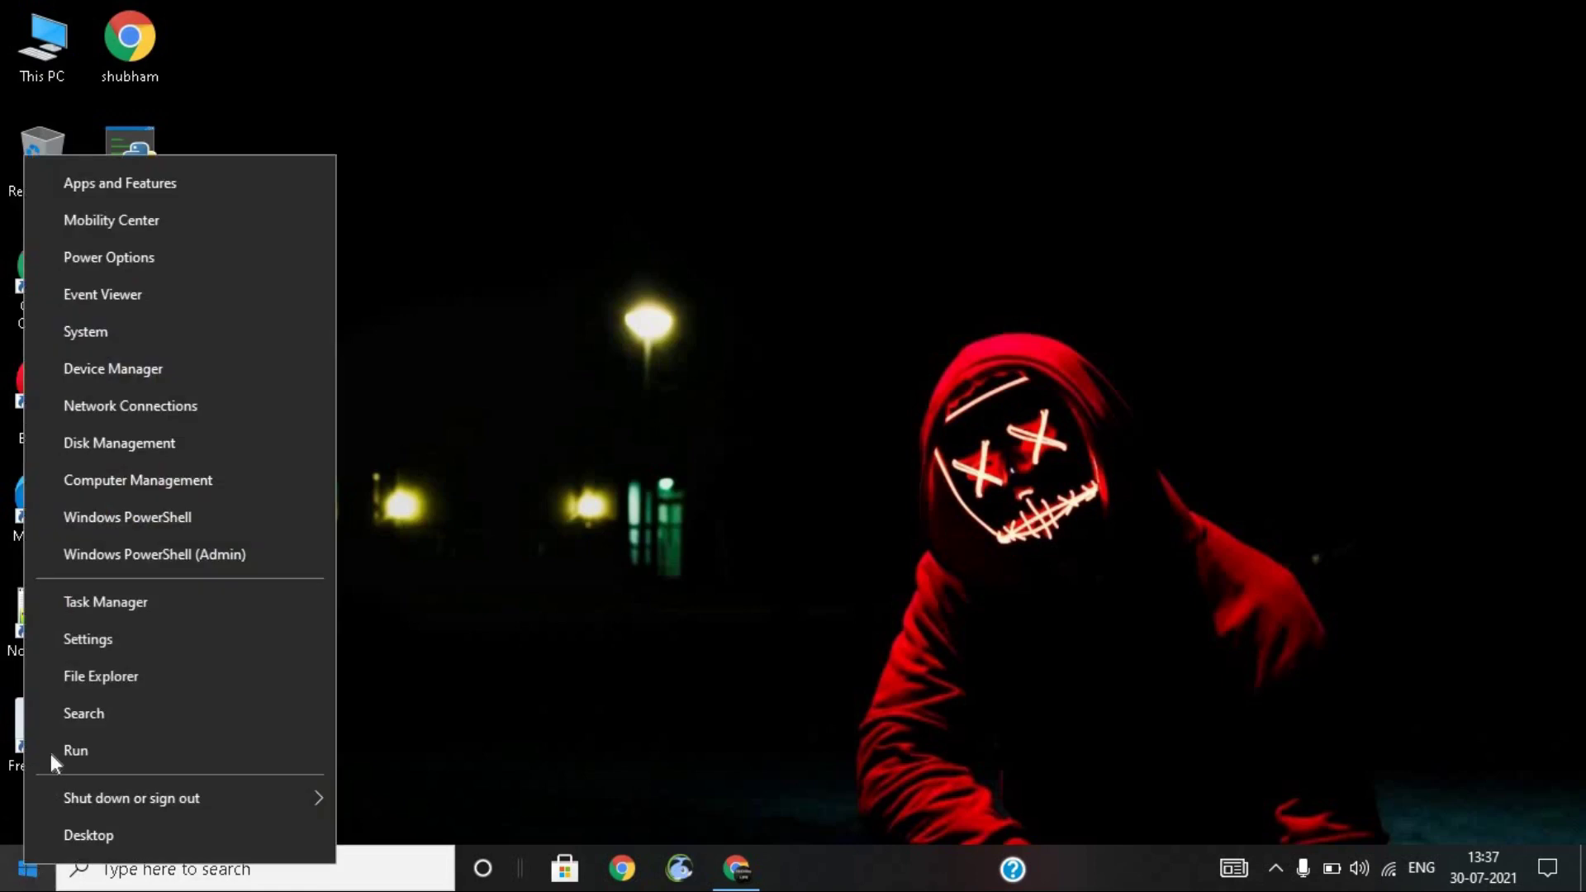
pyautogui.click(95, 643)
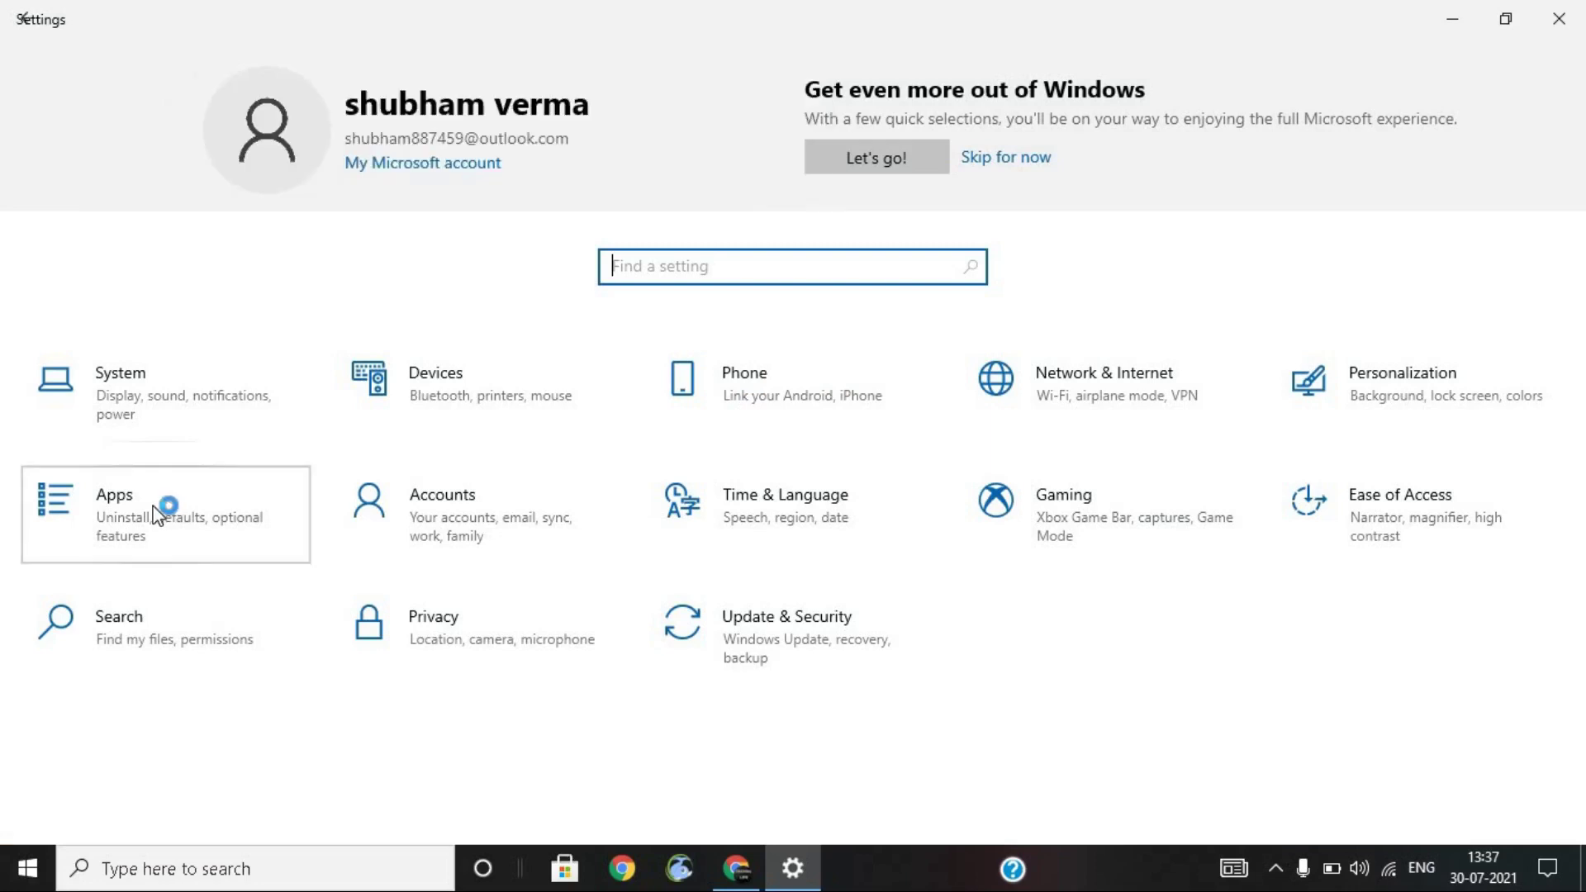
pyautogui.click(157, 508)
pyautogui.scroll(-7, 599, 462)
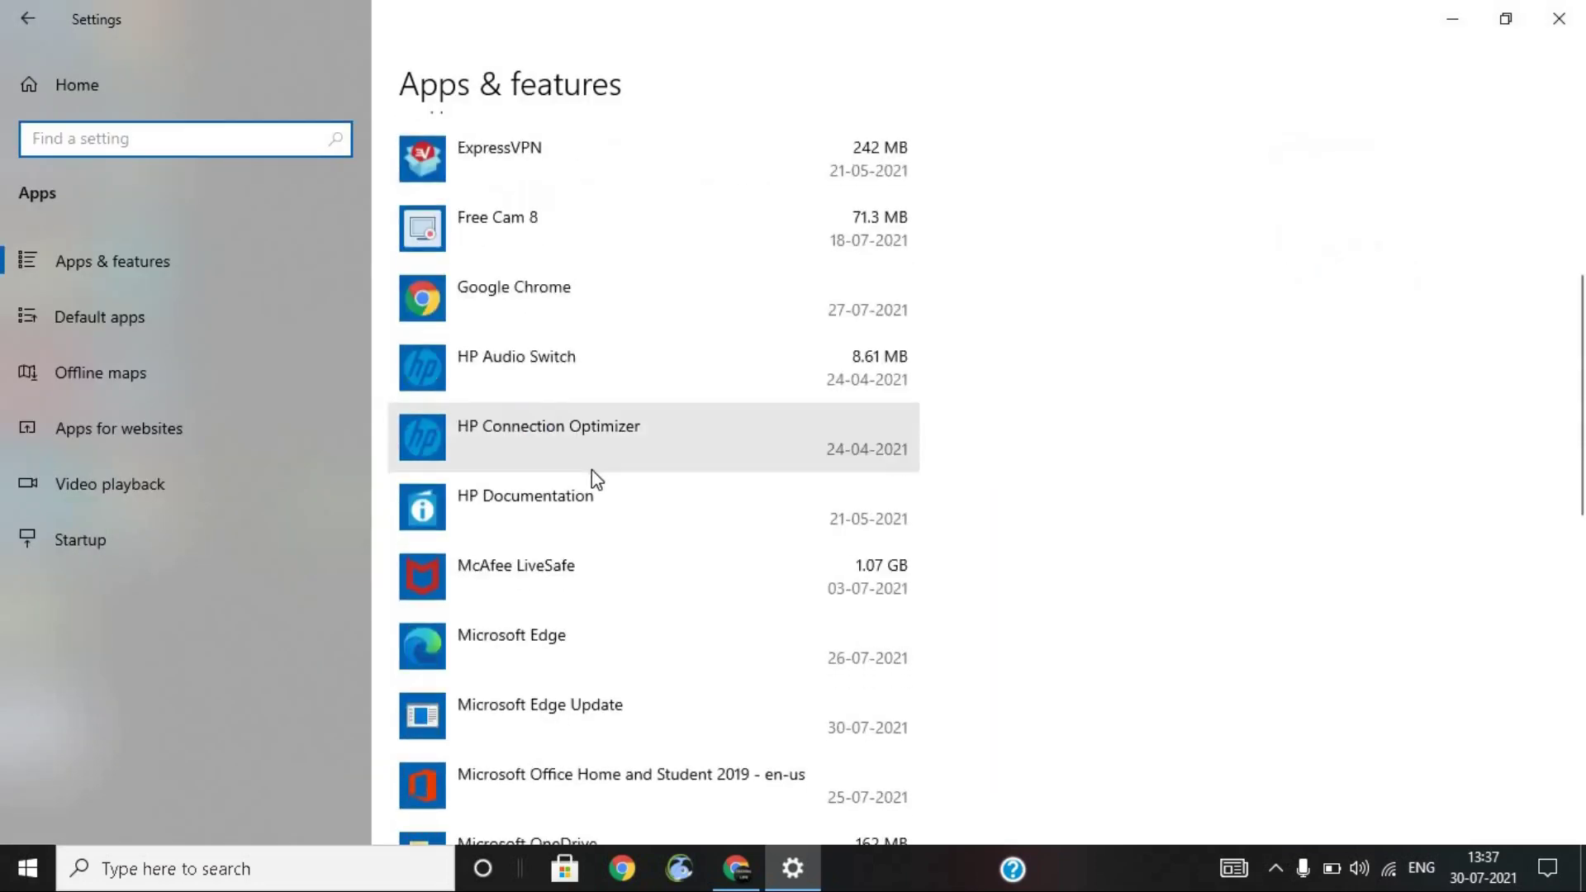
pyautogui.scroll(-3, 591, 471)
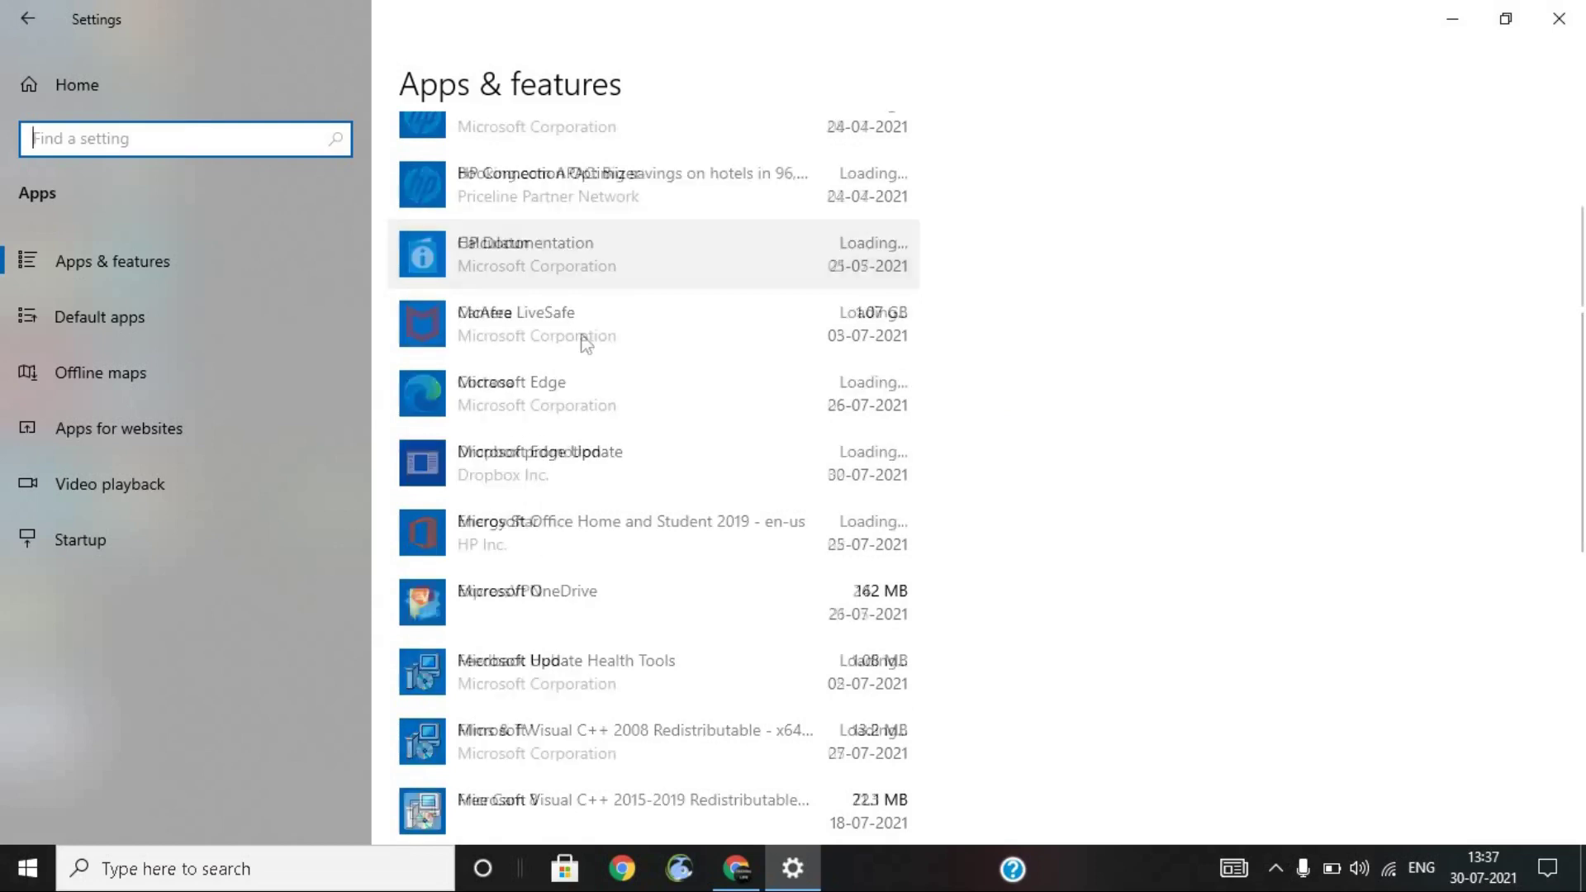
pyautogui.click(485, 508)
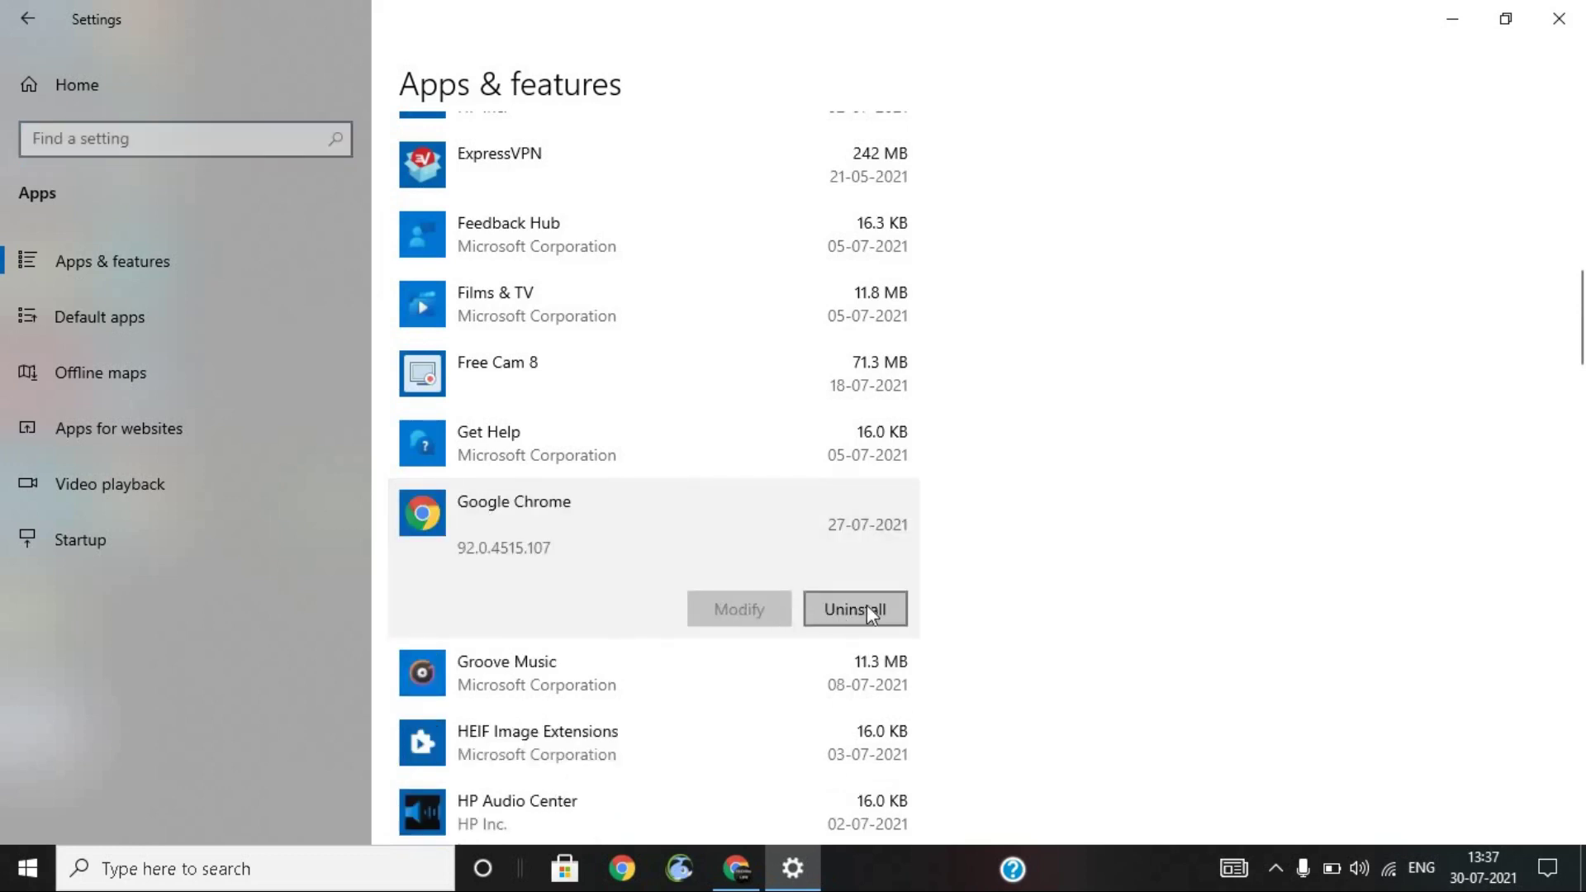
pyautogui.scroll(6, 797, 358)
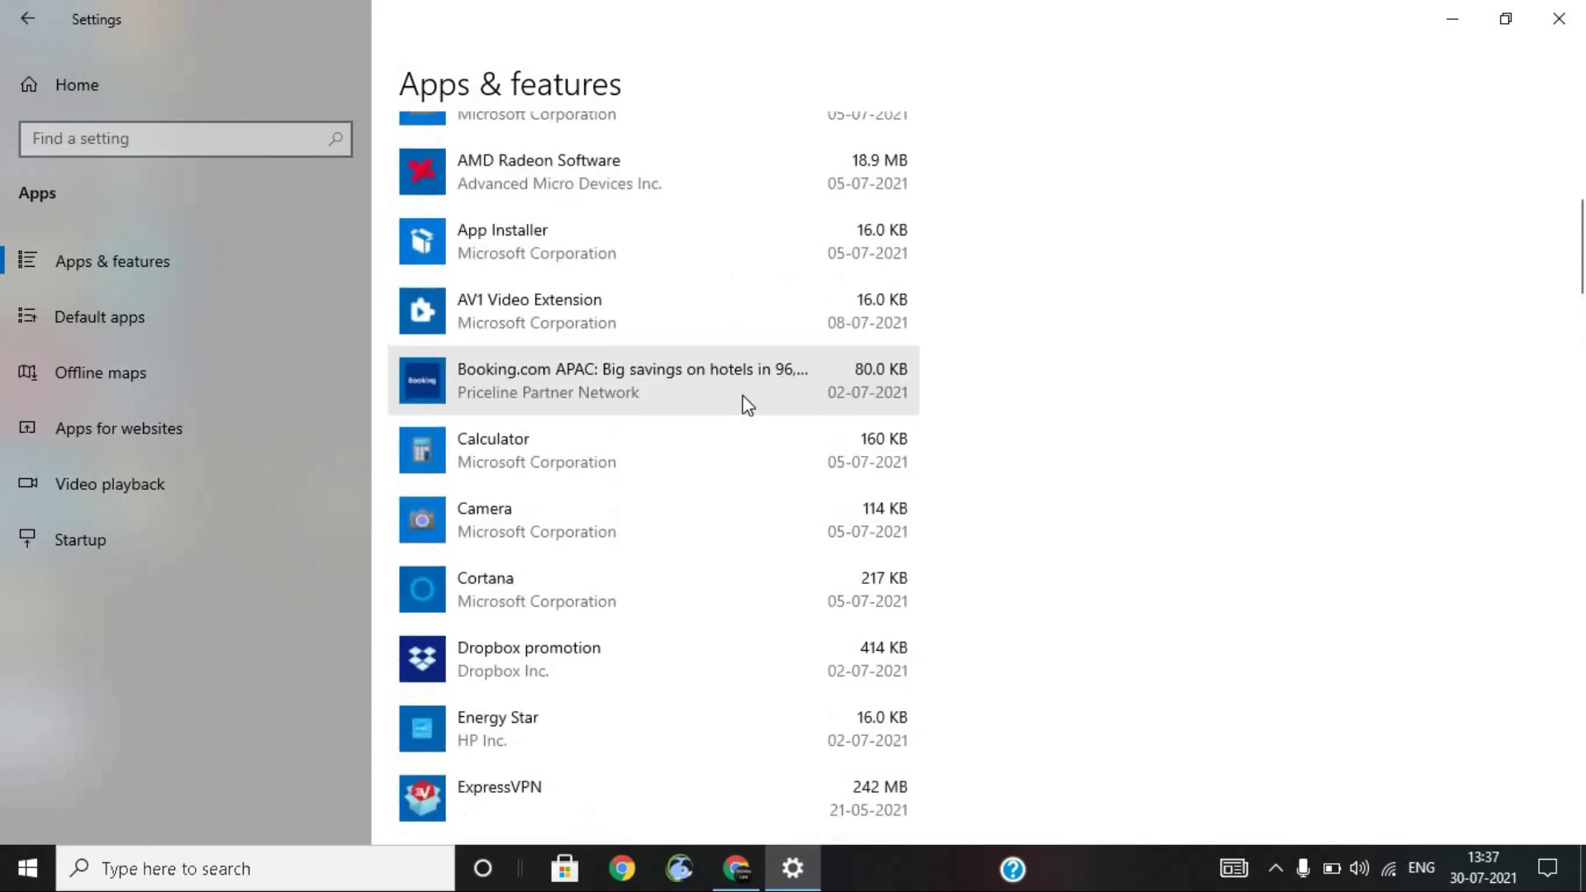
pyautogui.scroll(5, 735, 400)
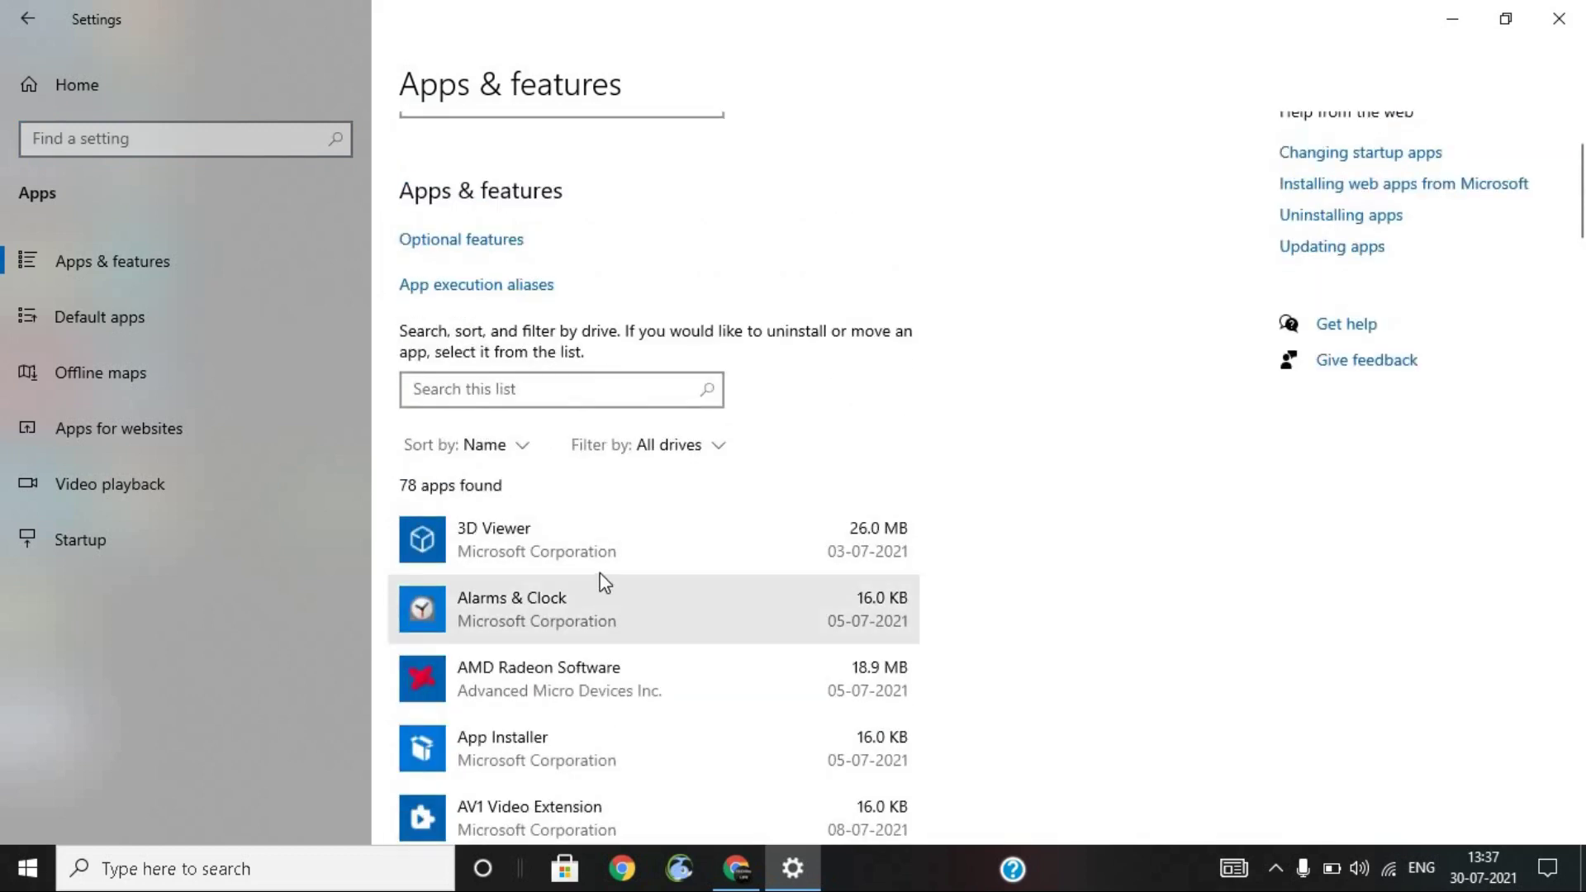
pyautogui.hotkey('alt', 'F4')
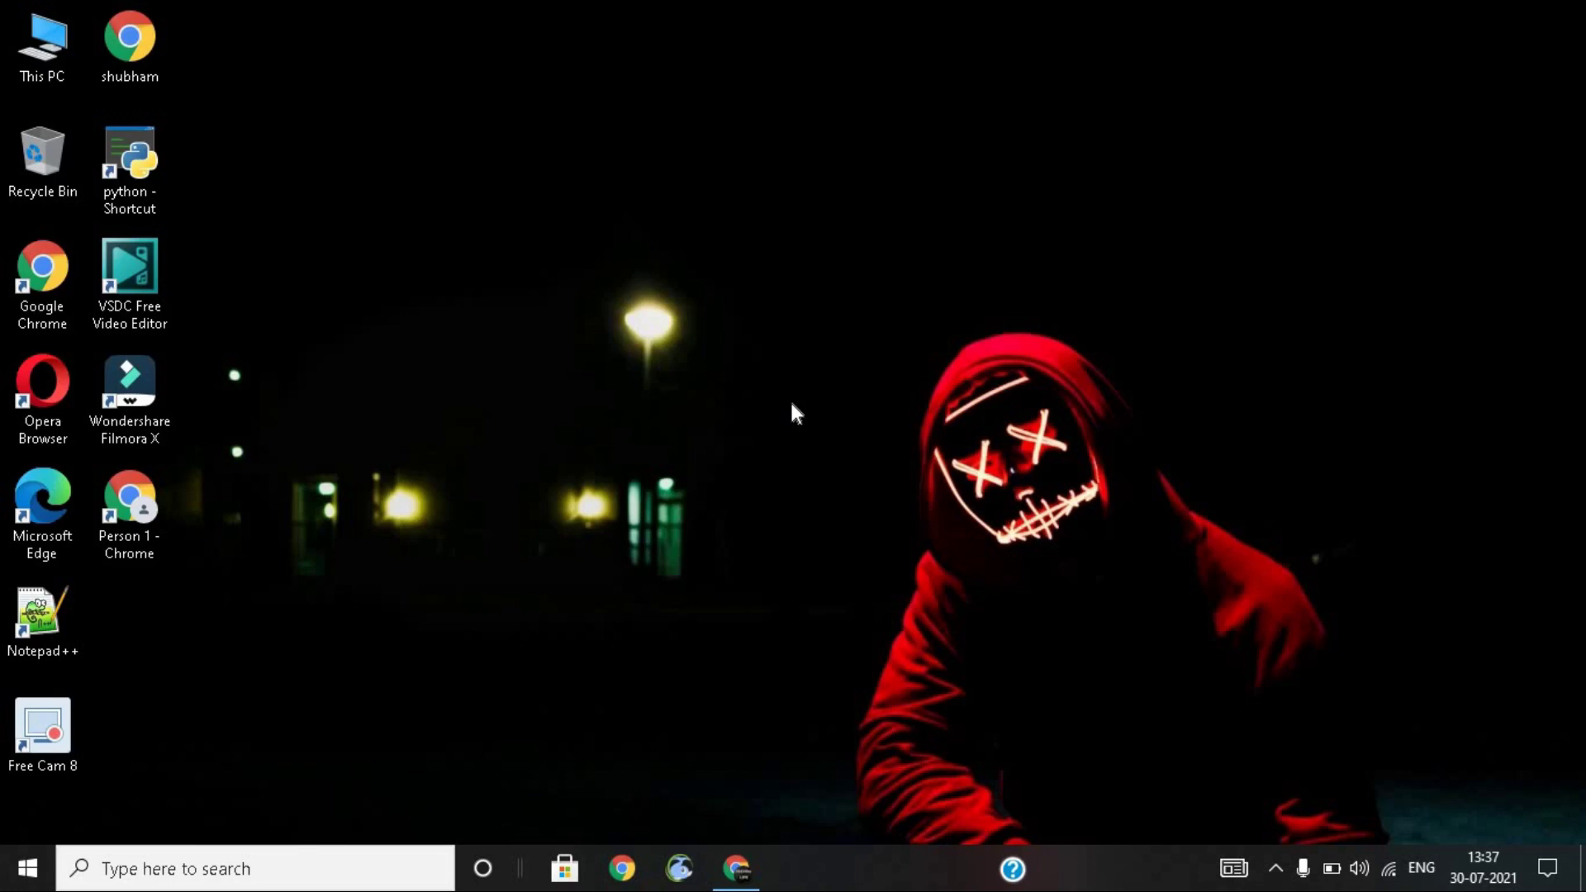
# Open This PC in File Explorer to view the computer's drives.
pyautogui.click(18, 53)
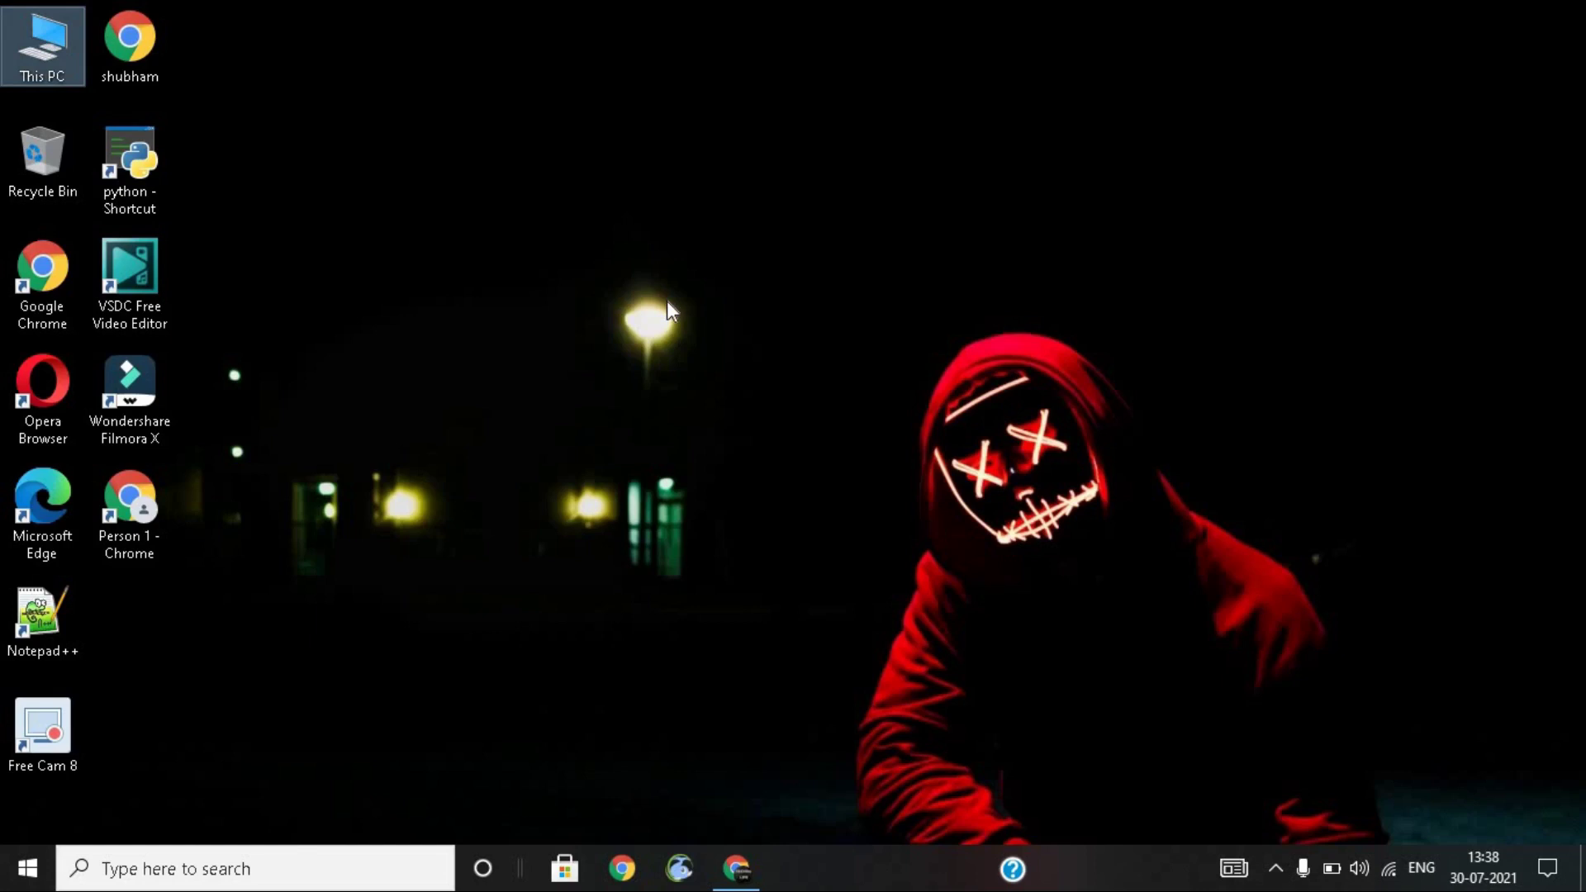
pyautogui.doubleClick(40, 18)
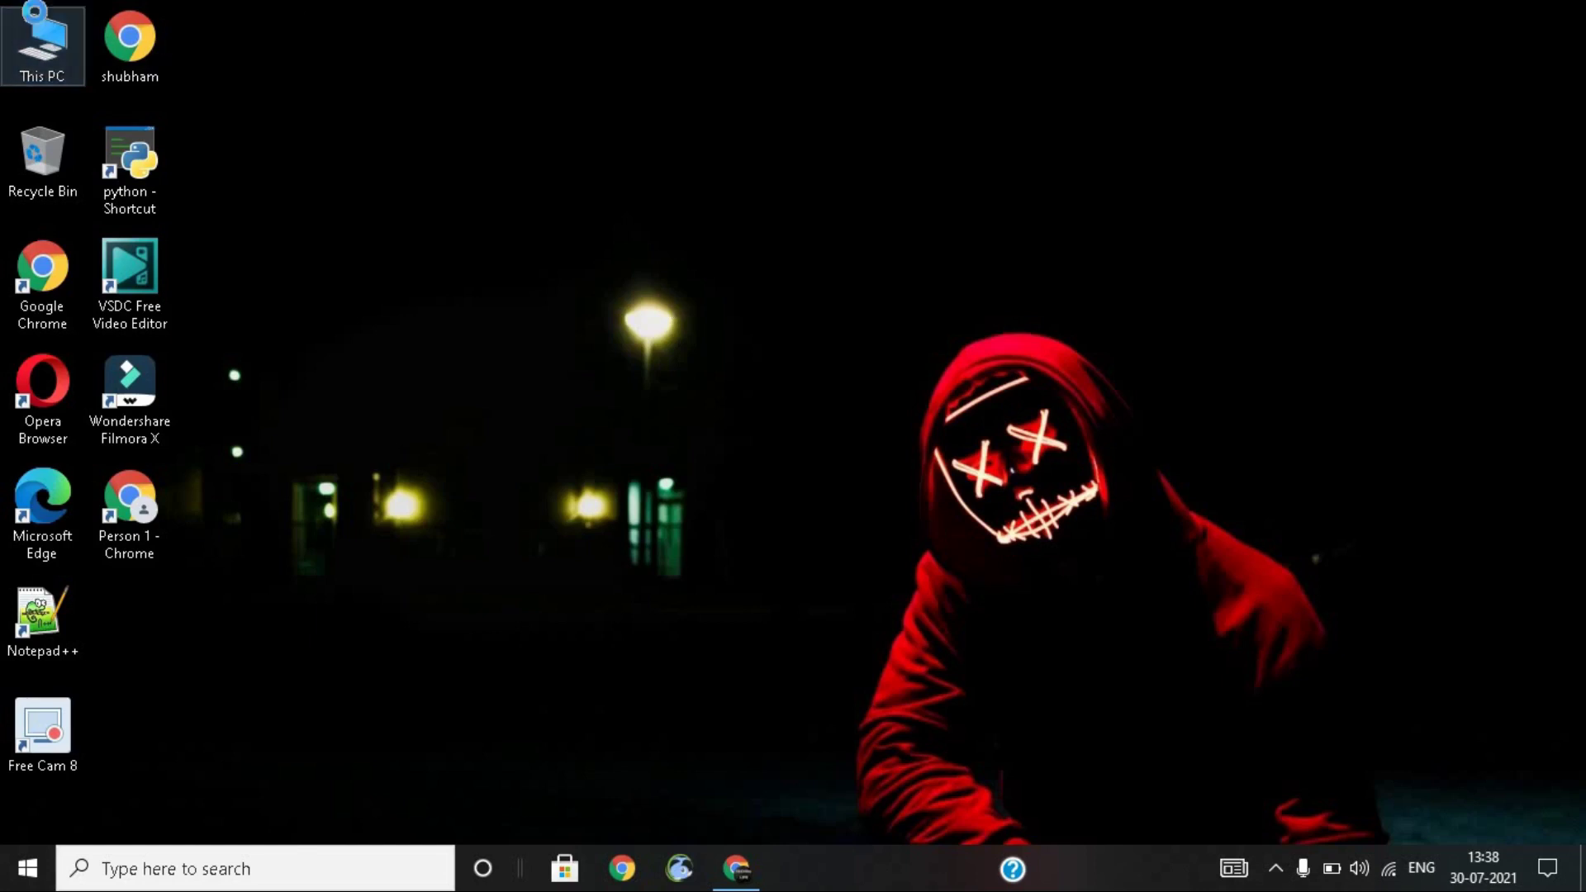
pyautogui.click(1000, 115)
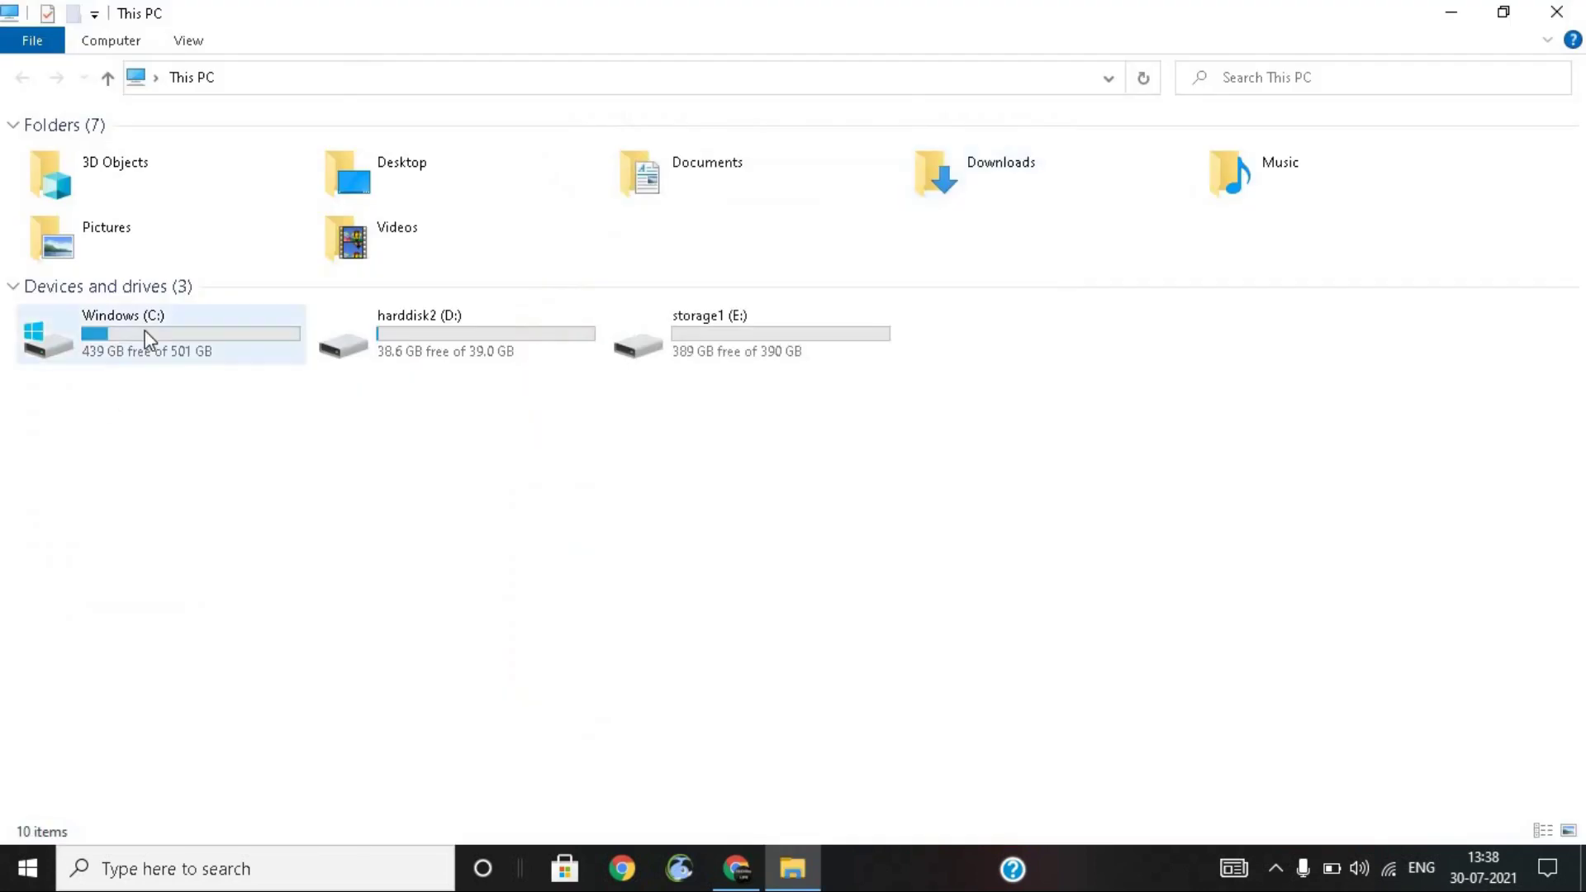